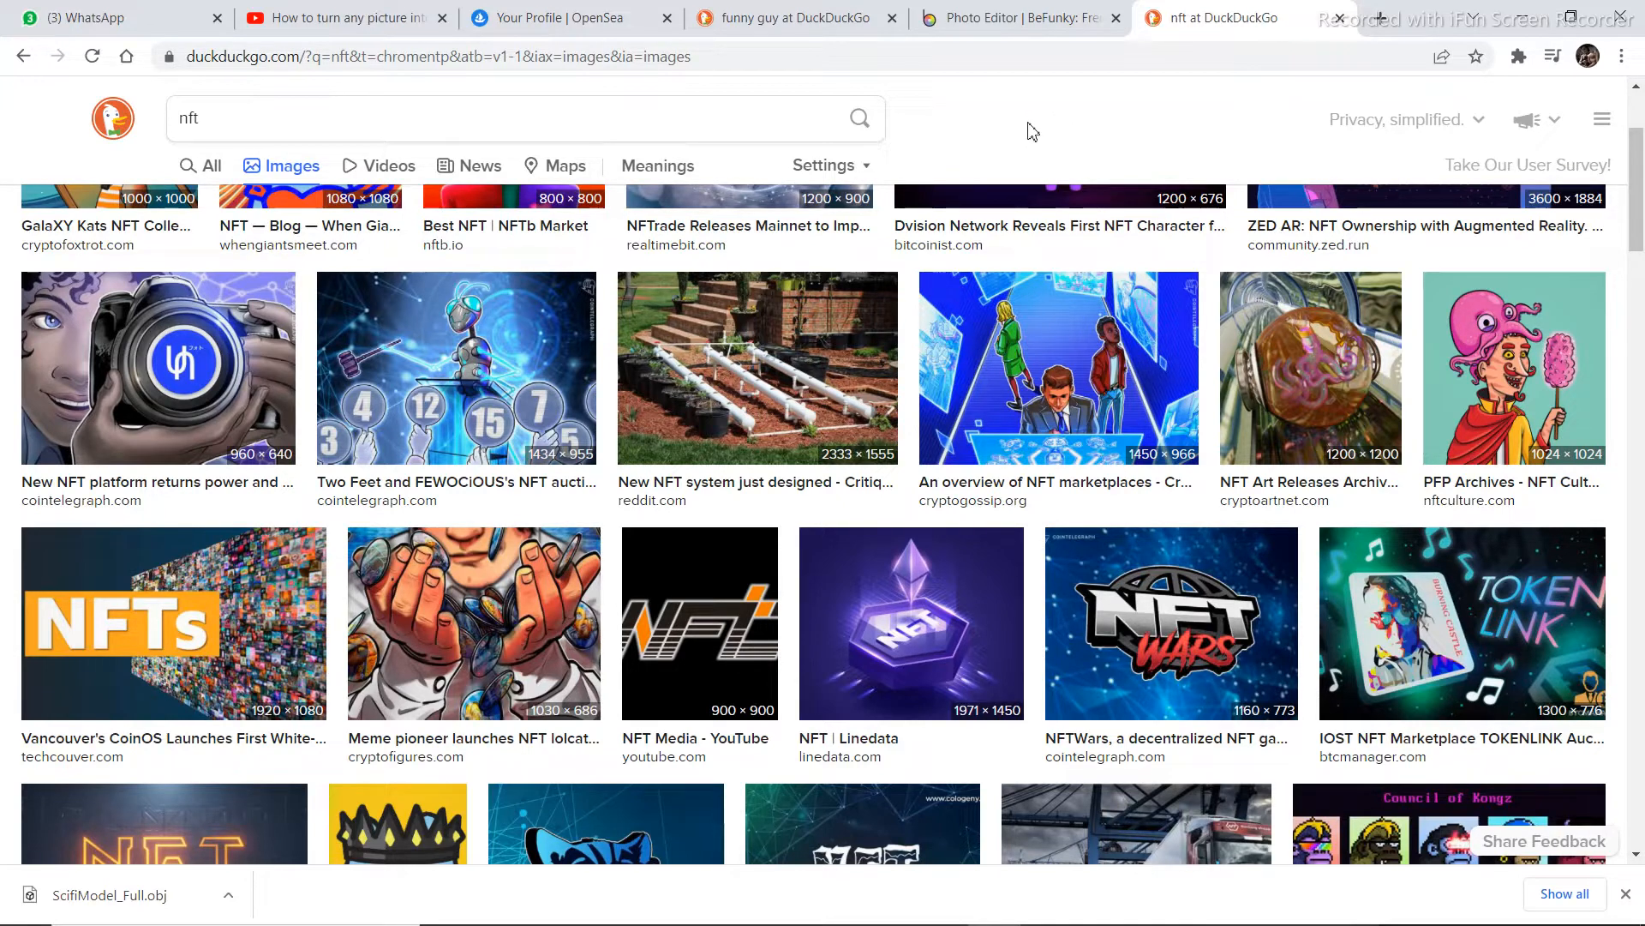
left_click(1018, 19)
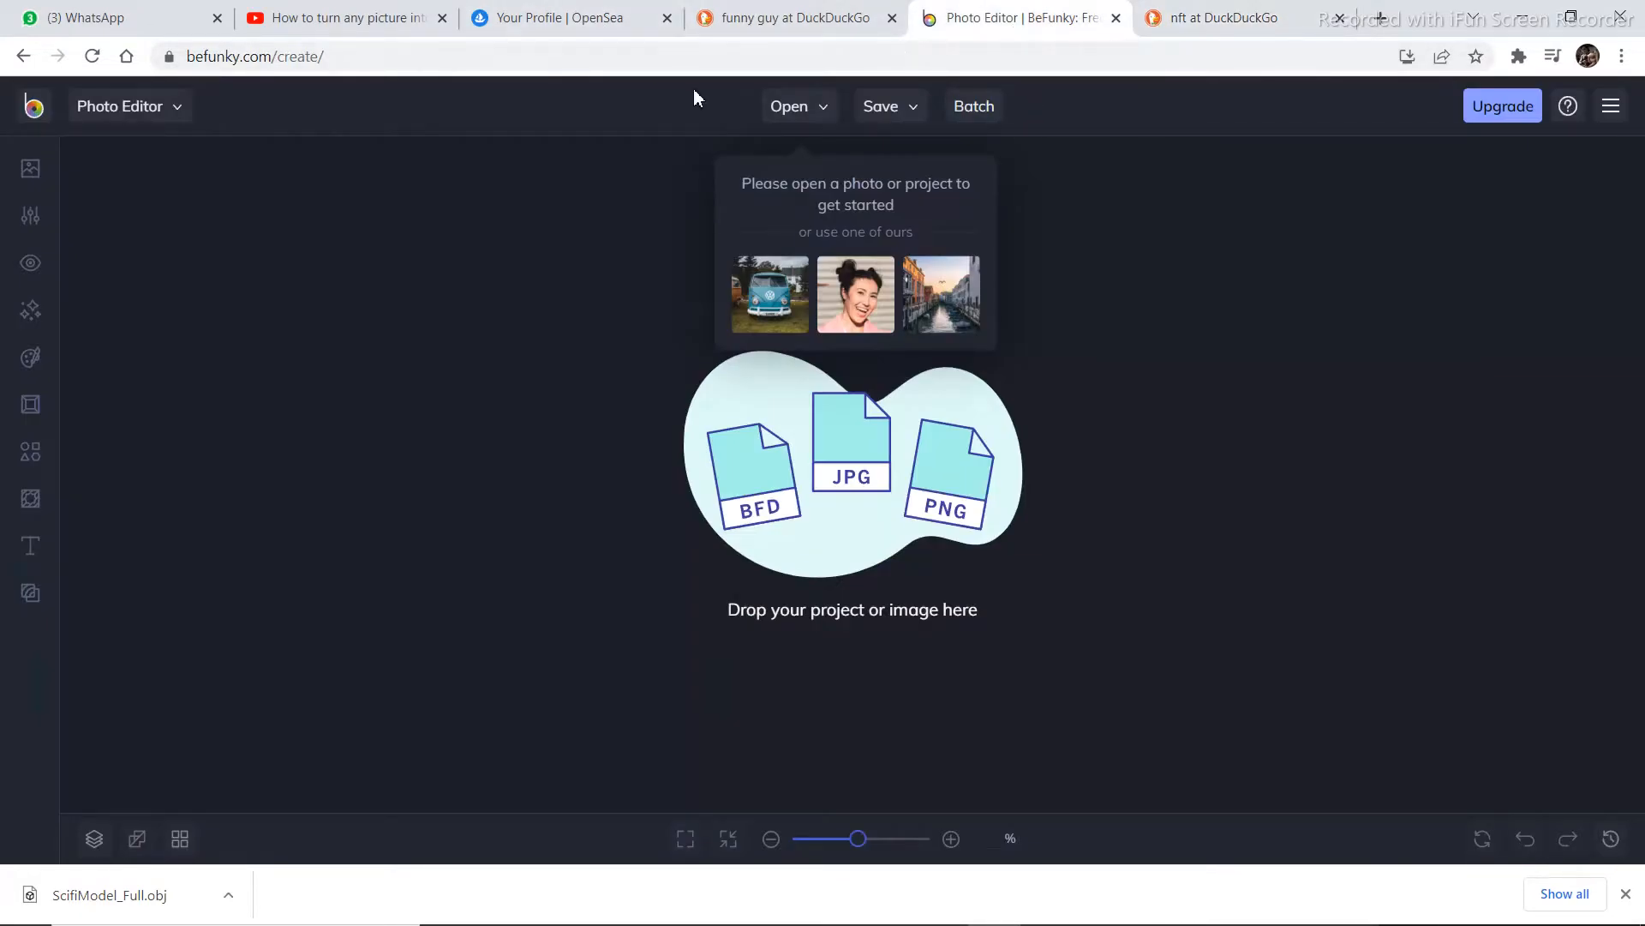
left_click(357, 24)
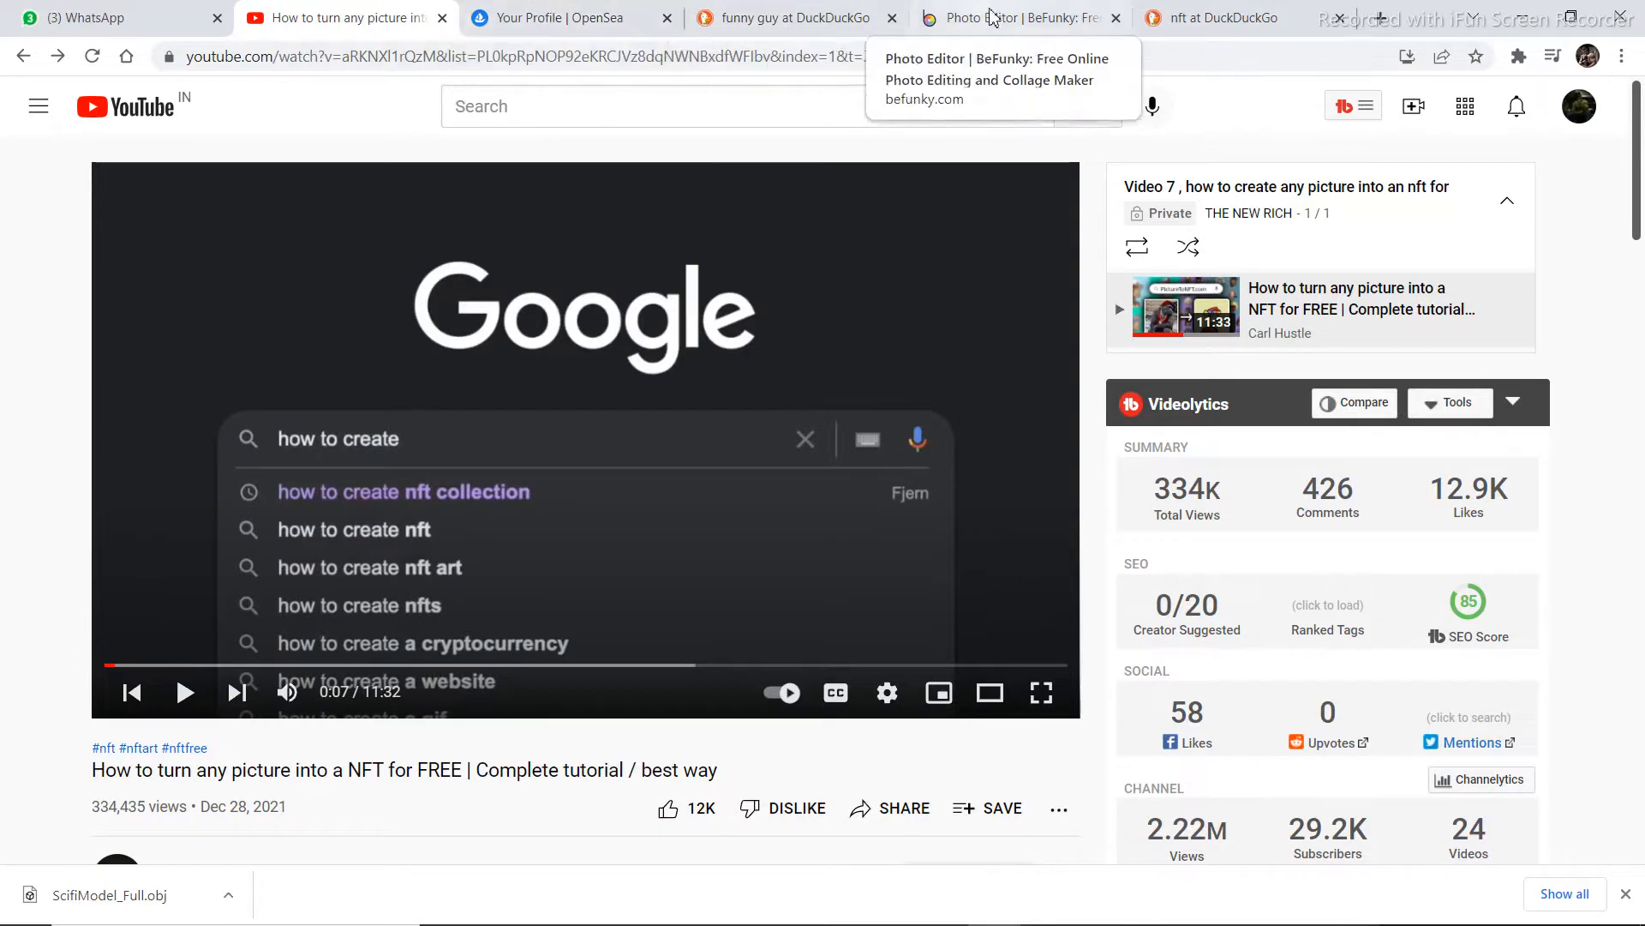
left_click(1217, 19)
left_click(1063, 12)
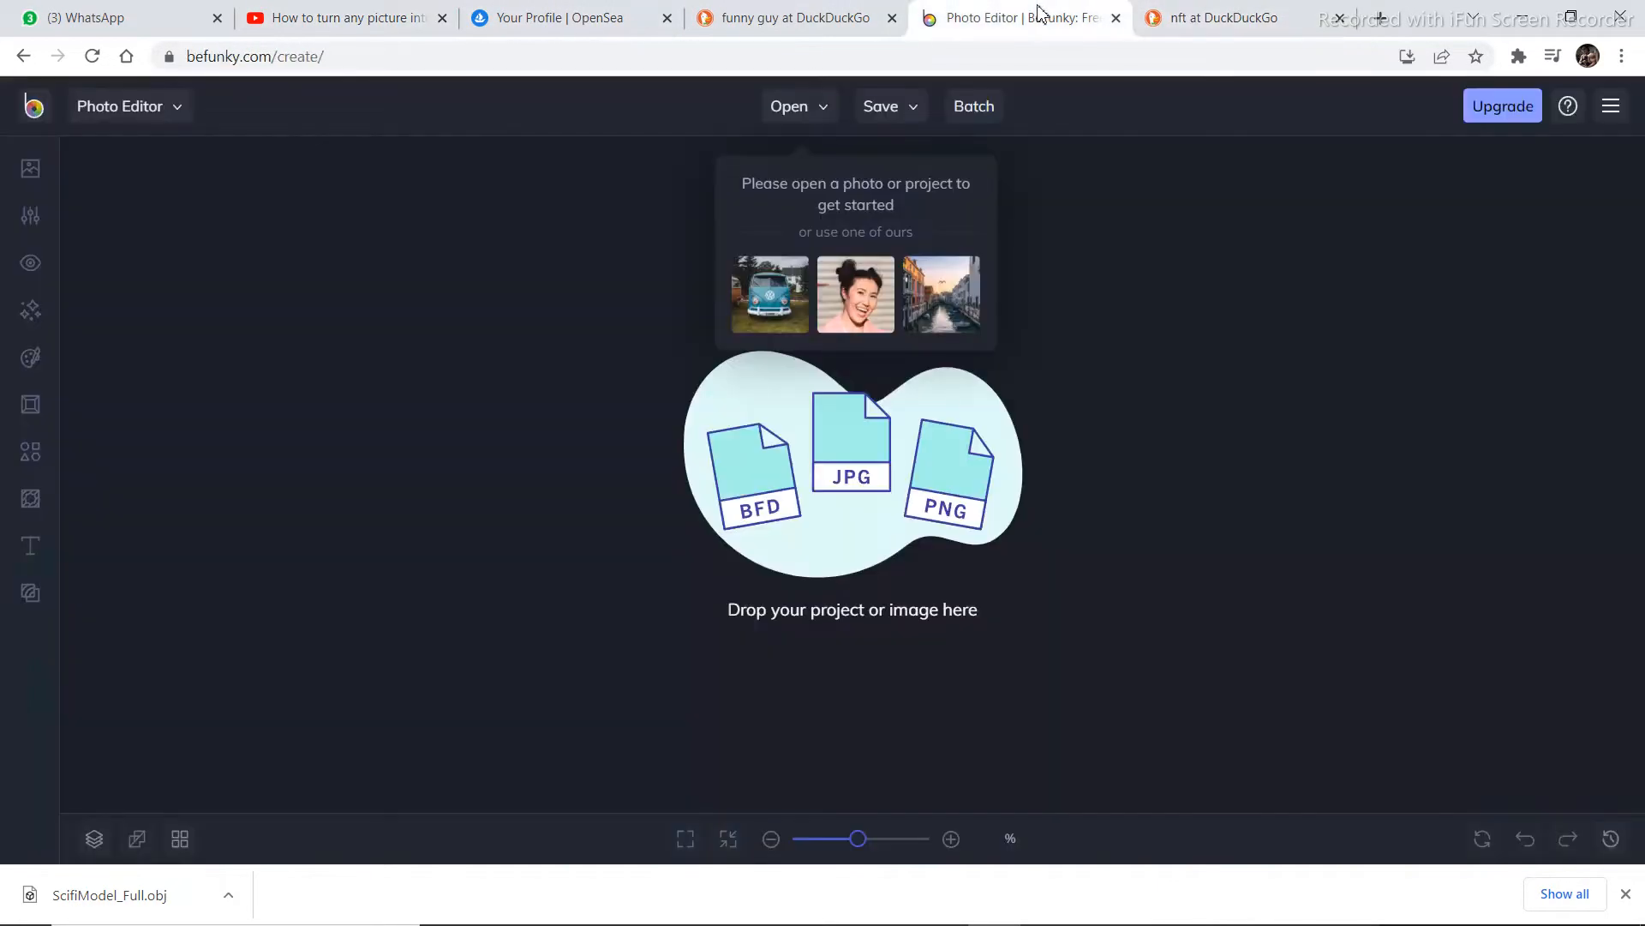
Save the laughing man in the red shirt from the "funny guy" image results to the Desktop as efegfe
left_click(789, 18)
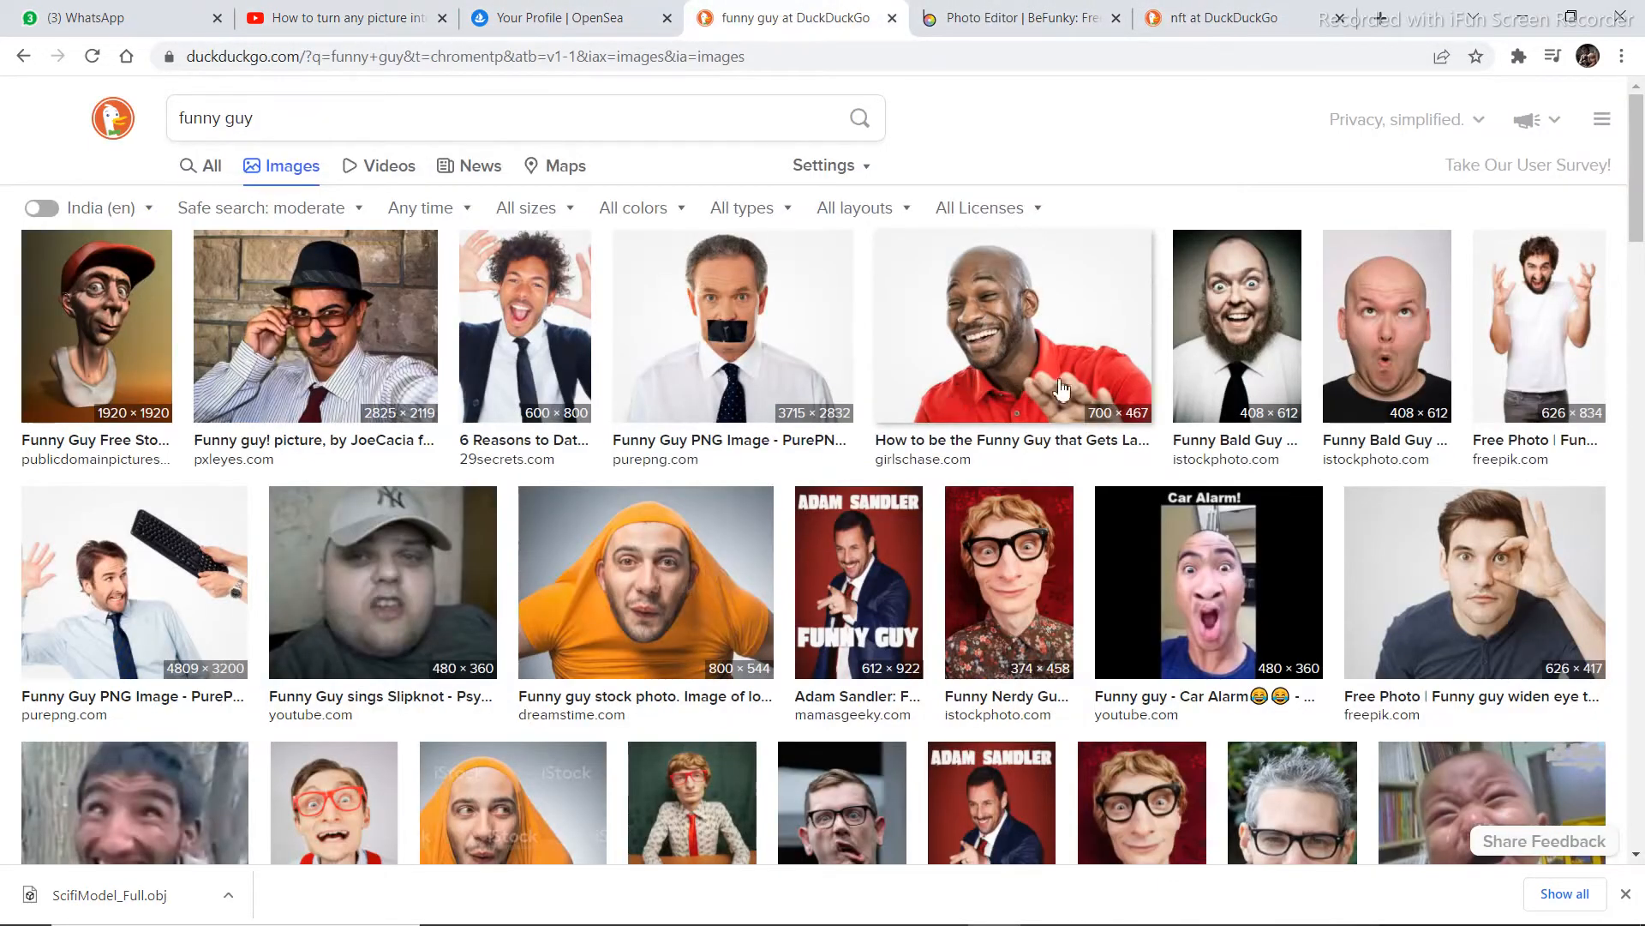
right_click(1010, 336)
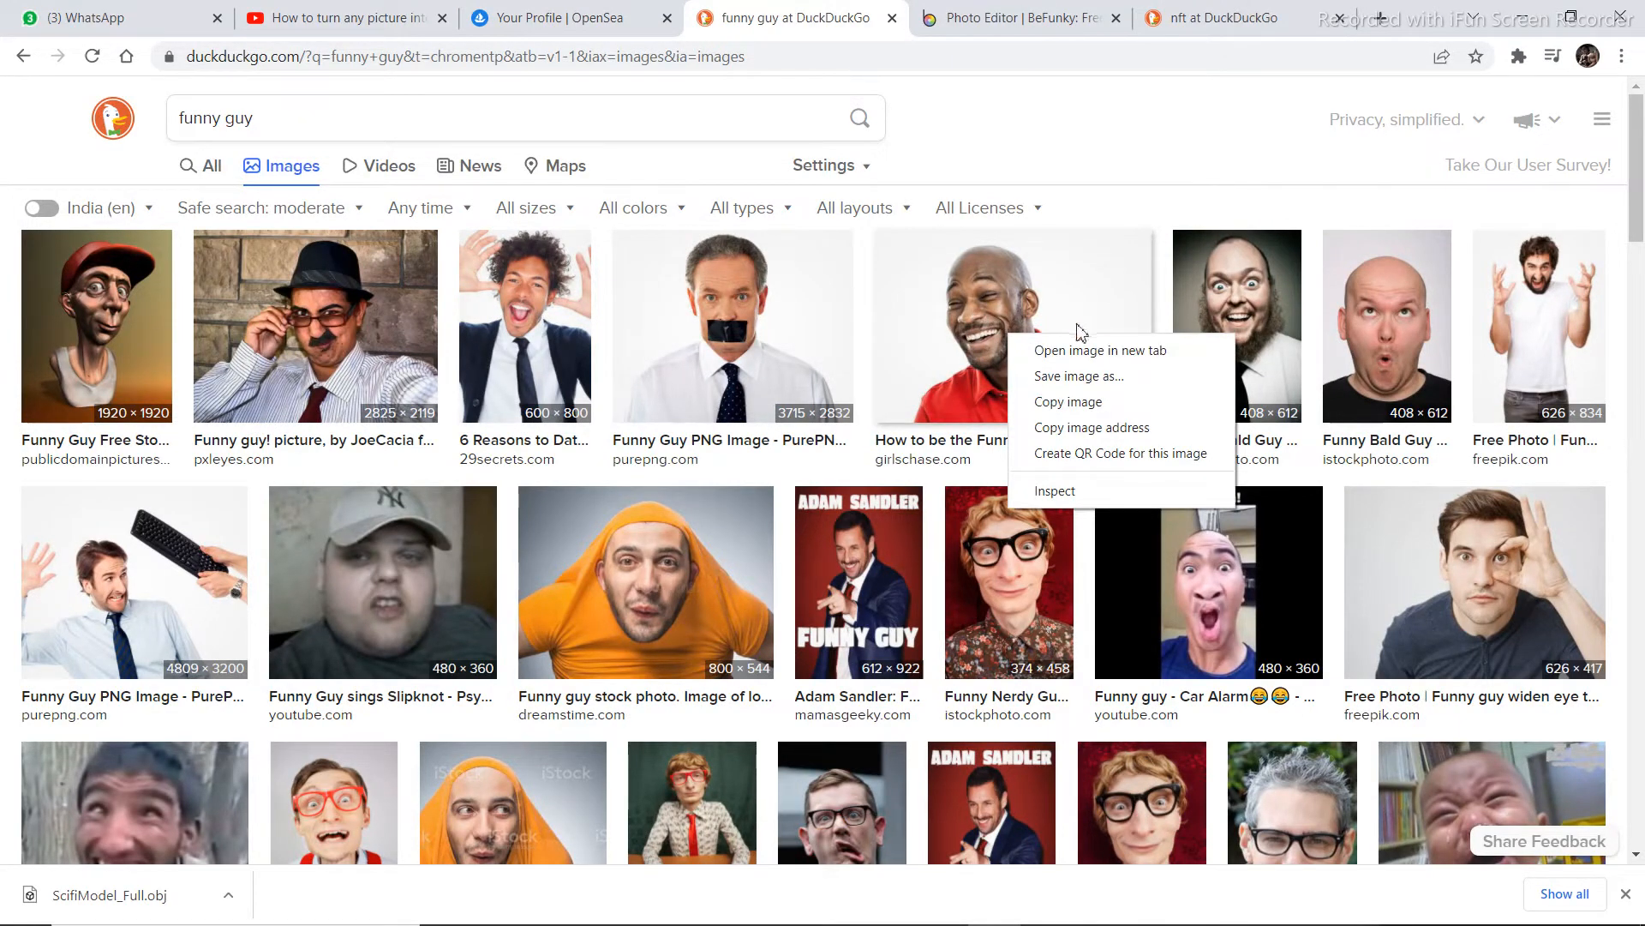
left_click(1089, 379)
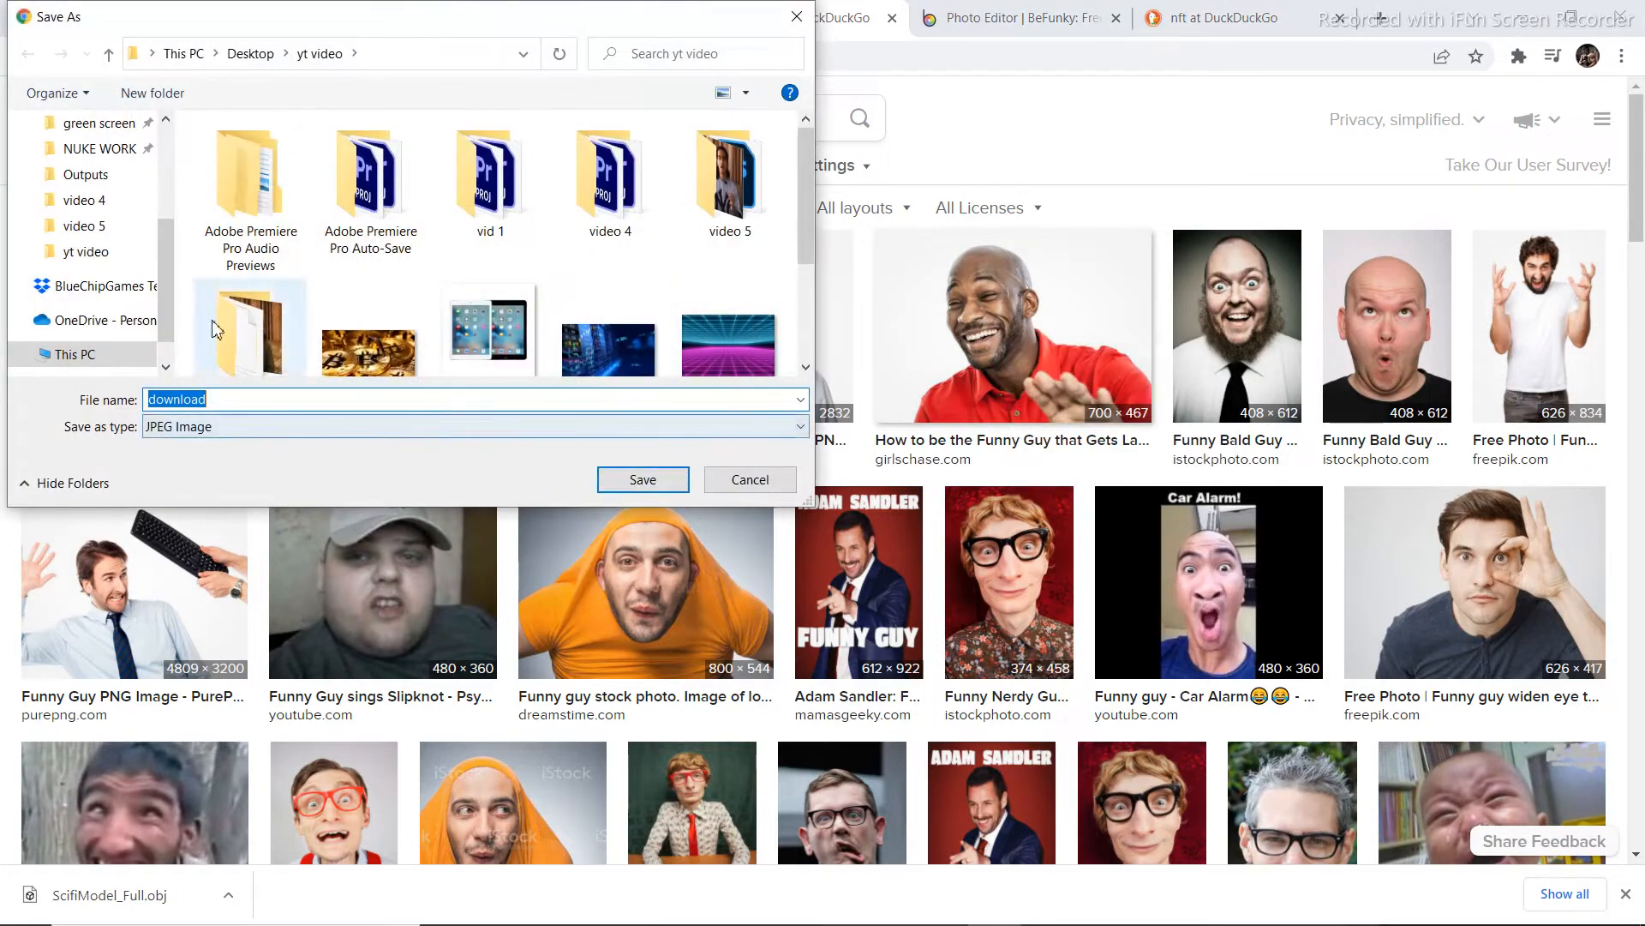
scroll(103, 214, "up", 3)
left_click(127, 165)
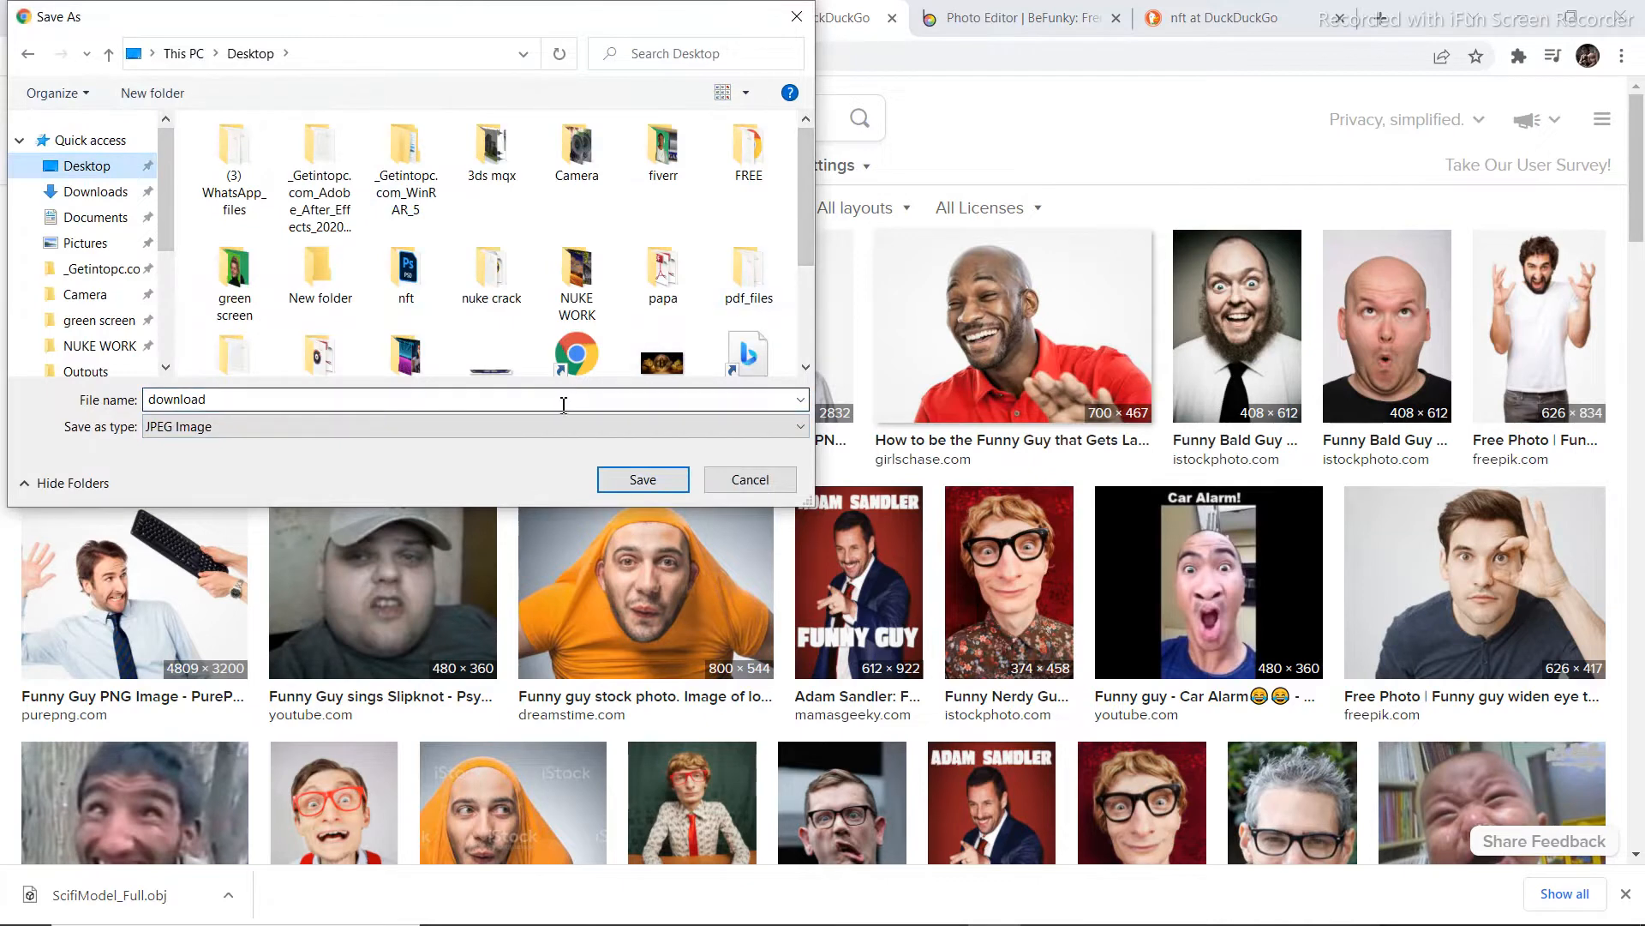
left_click(537, 404)
type("emgf")
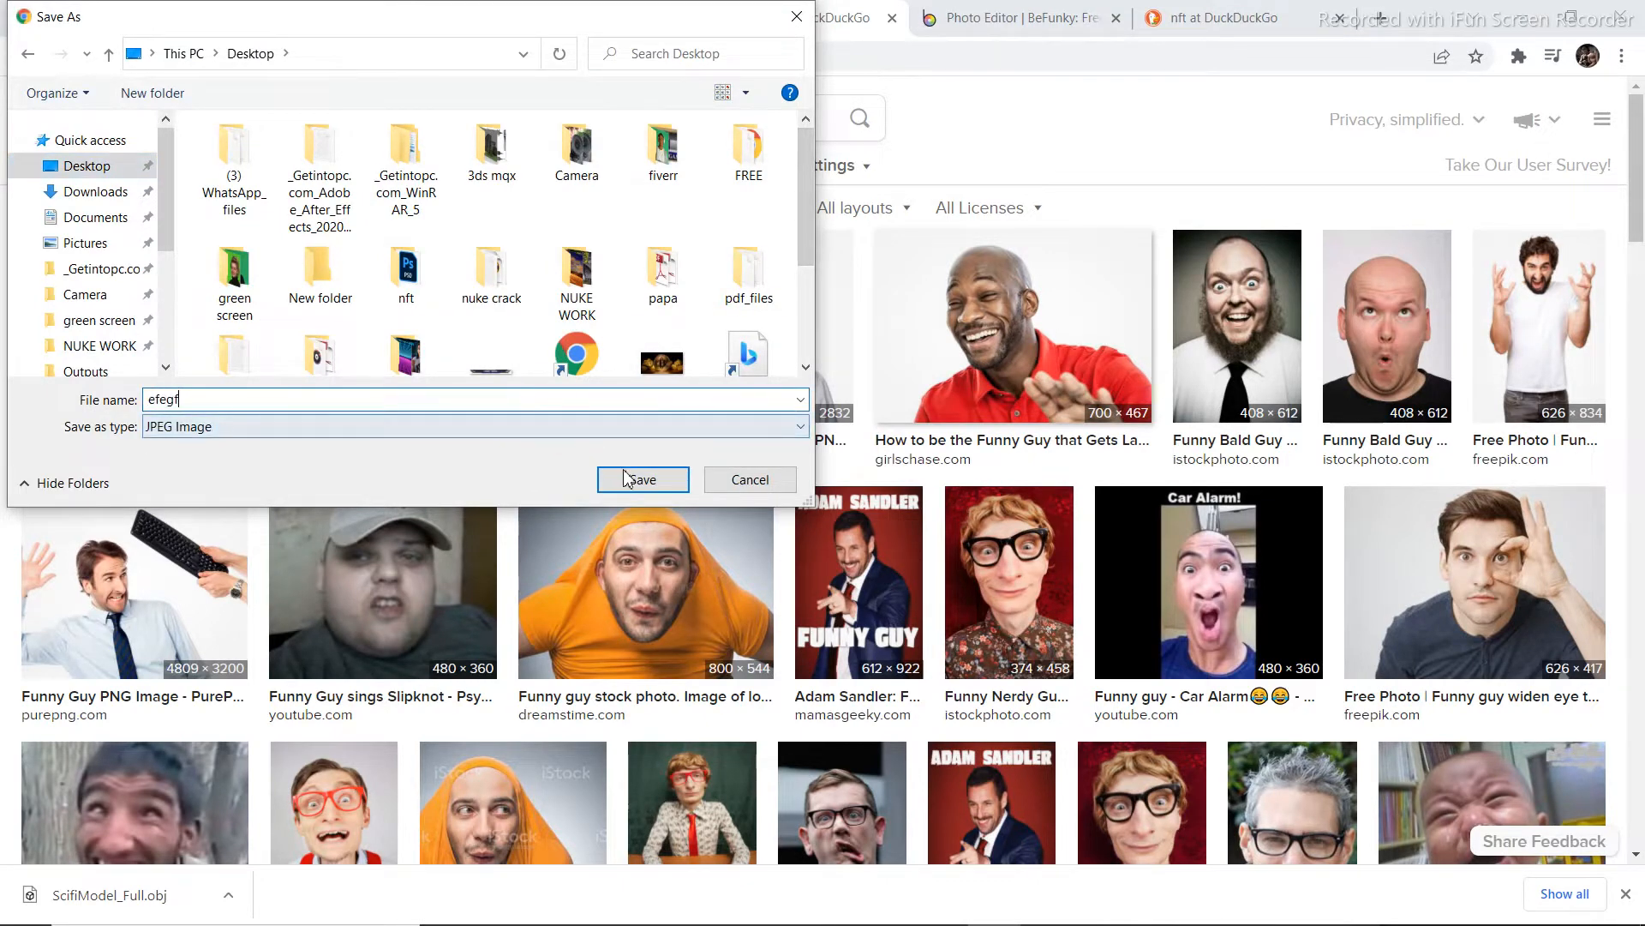
left_click(638, 478)
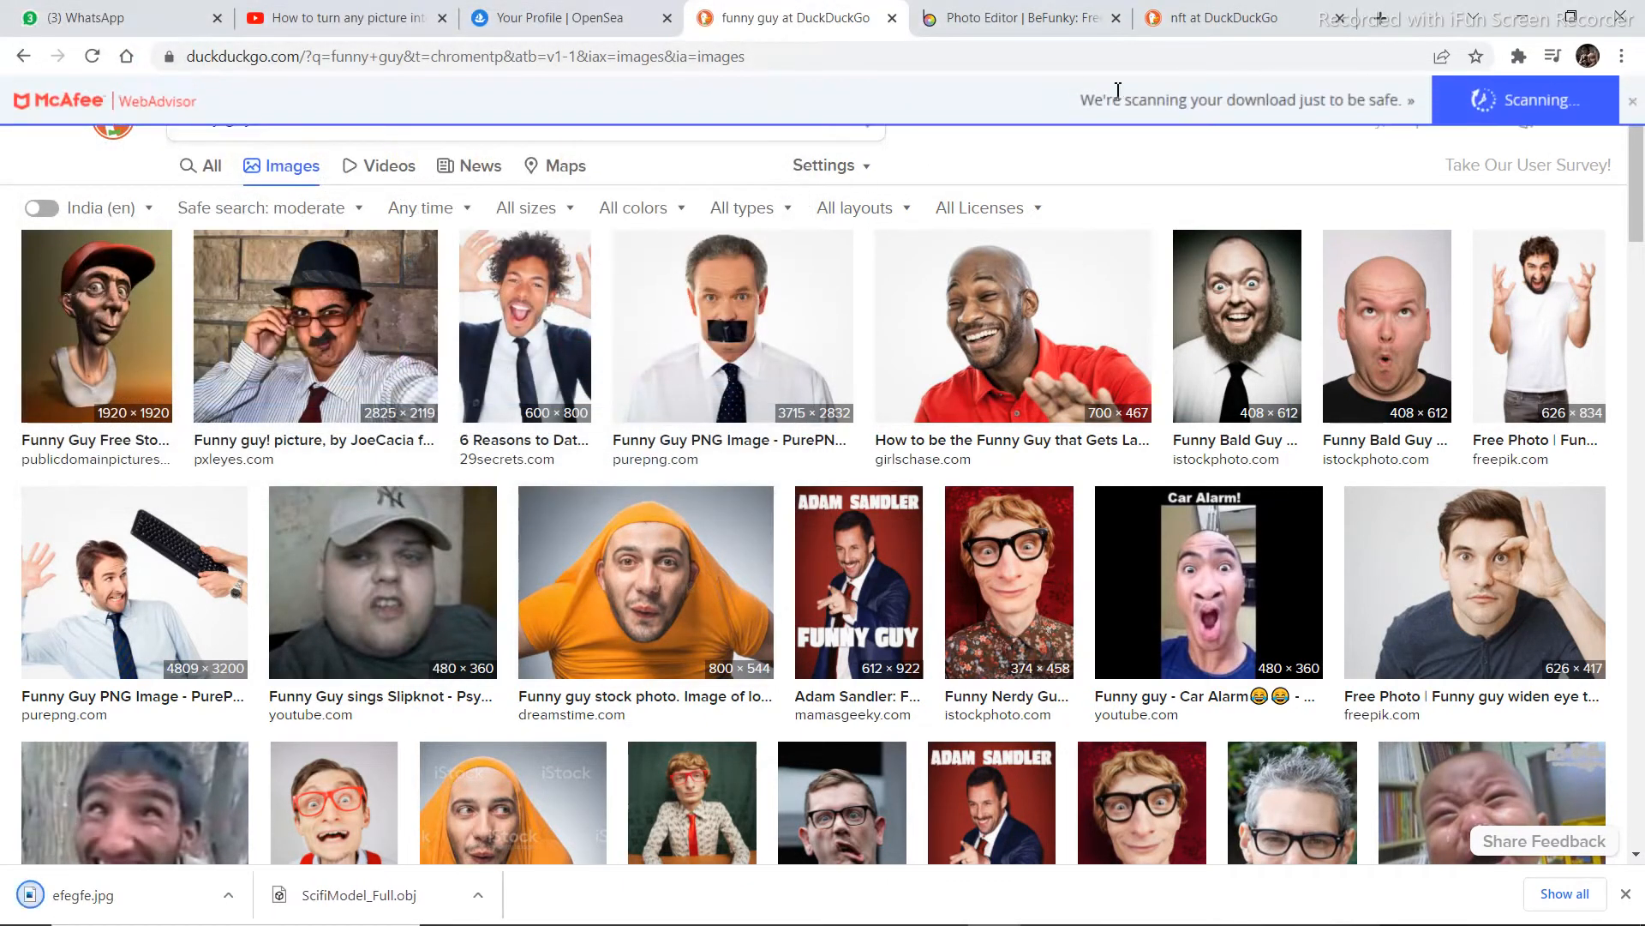
Go back to the BeFunky home page, confirming that the editor is left, and start editing a photo from Get Started
left_click(1010, 25)
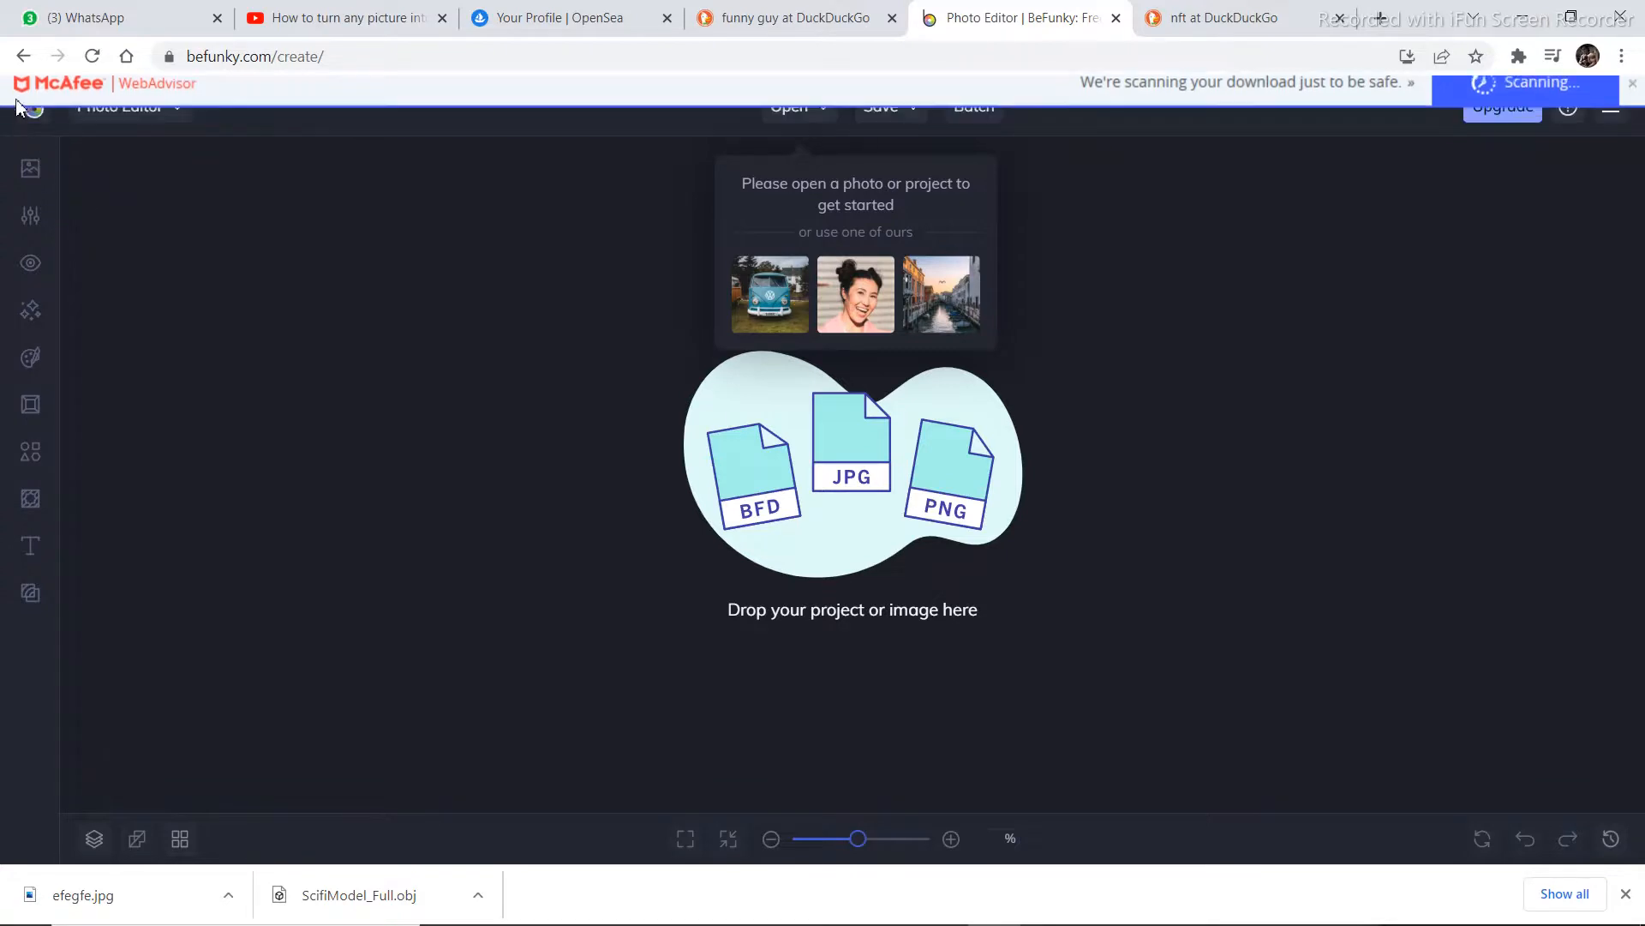
left_click(23, 56)
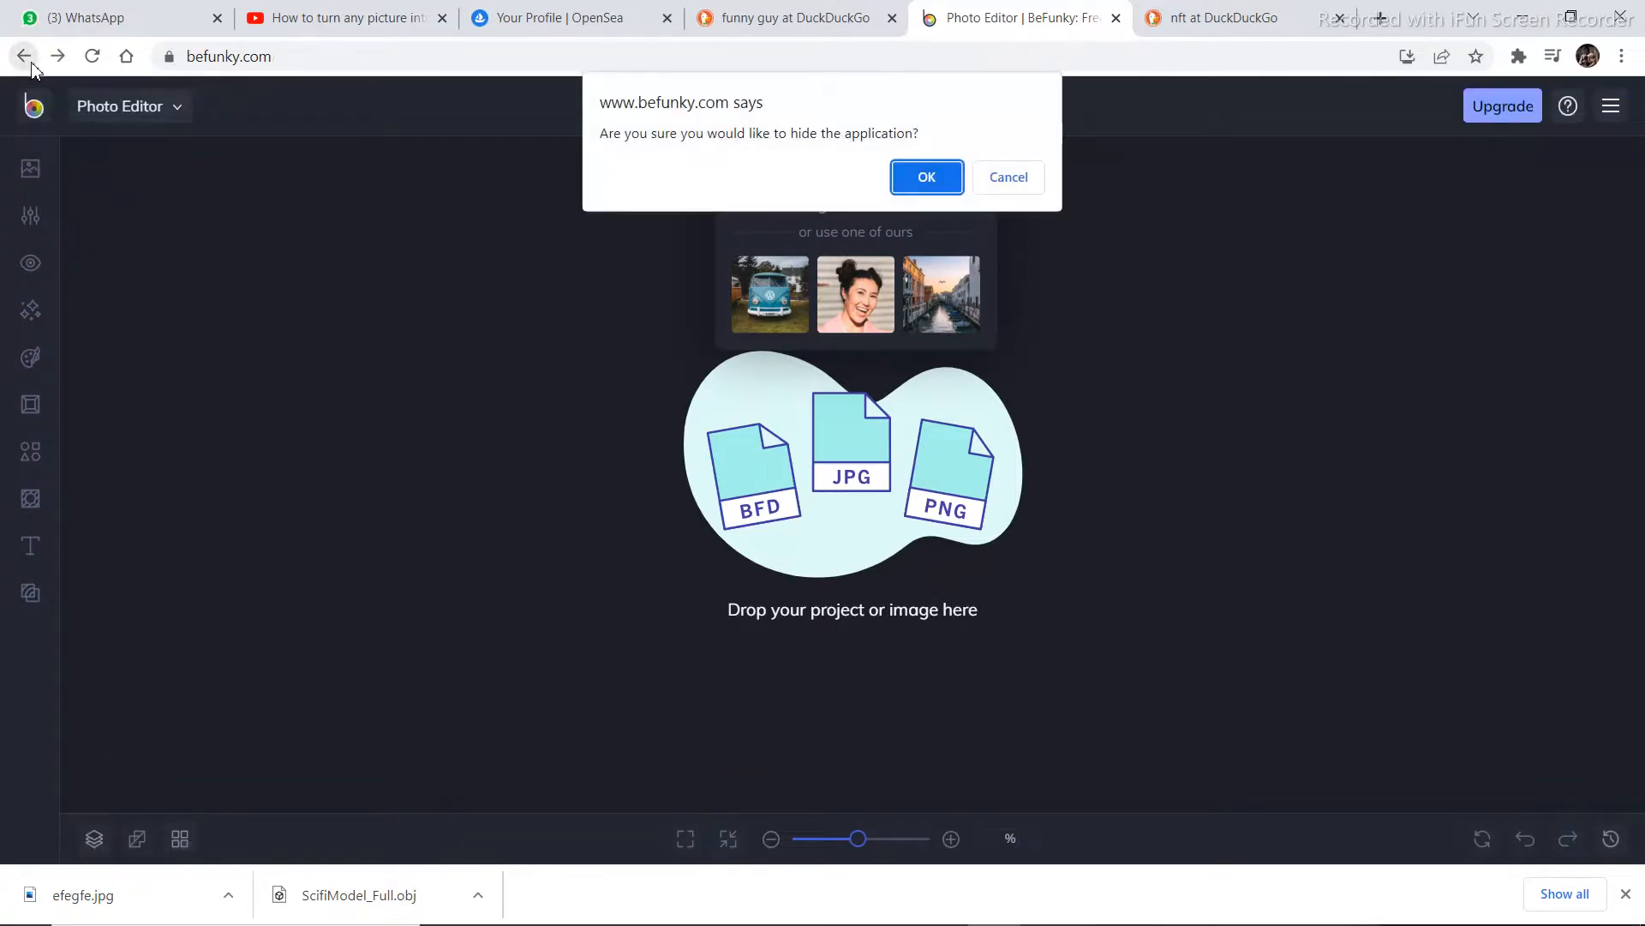
left_click(938, 180)
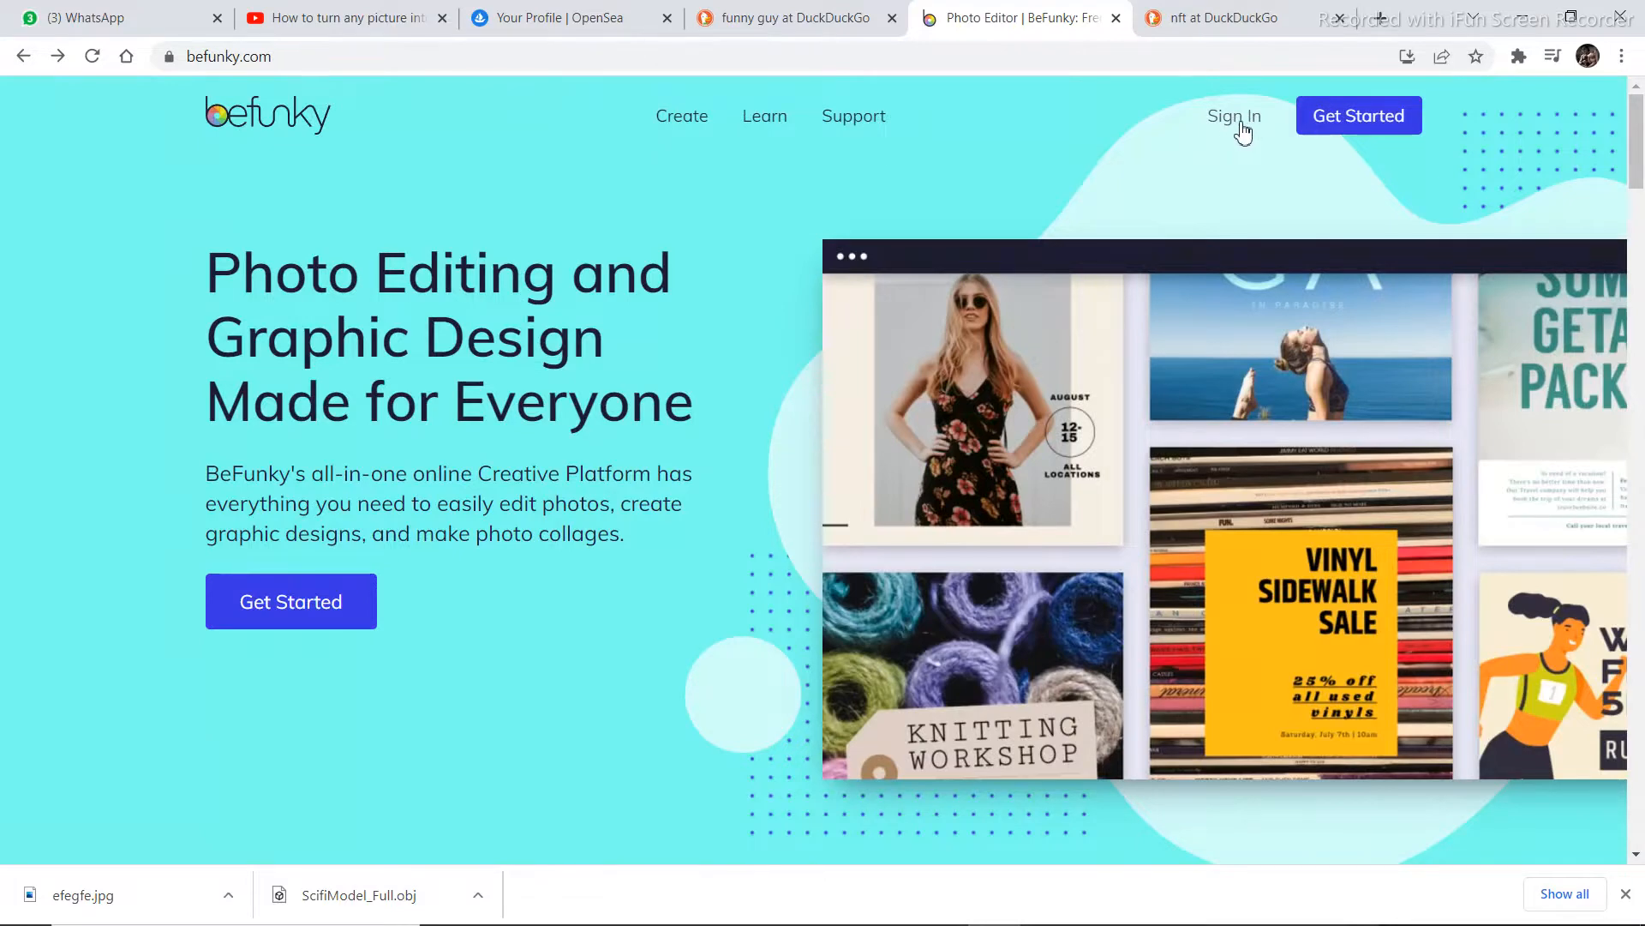
left_click(1357, 125)
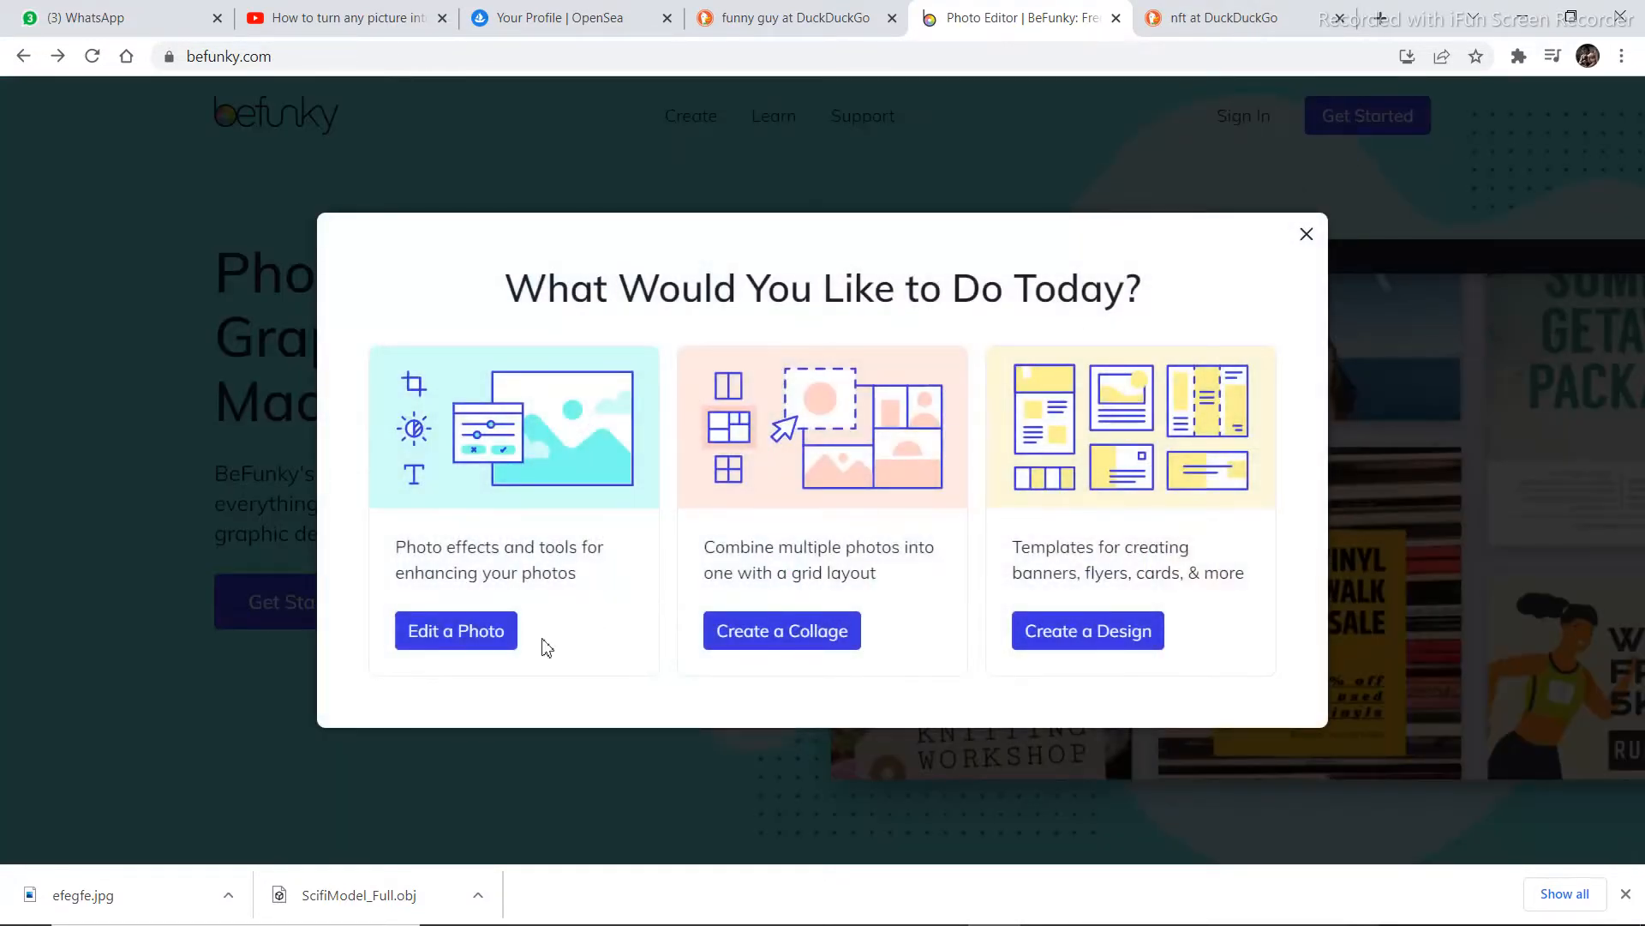
left_click(487, 636)
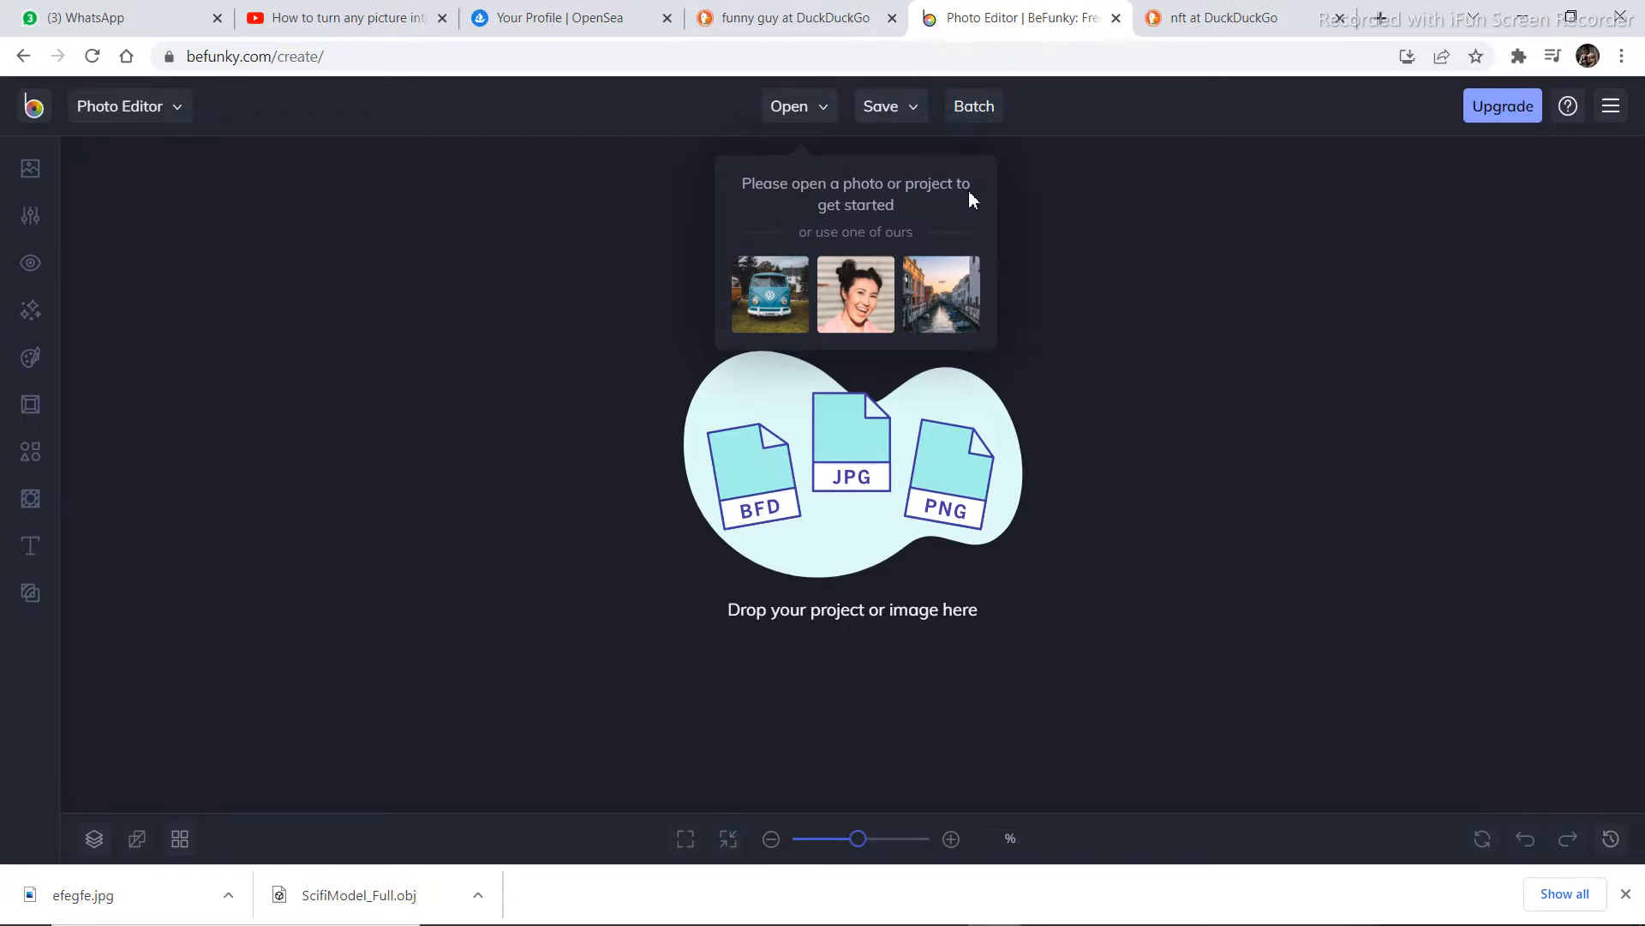
Load the downloaded efegfe.jpg into the BeFunky photo editor
left_click(784, 19)
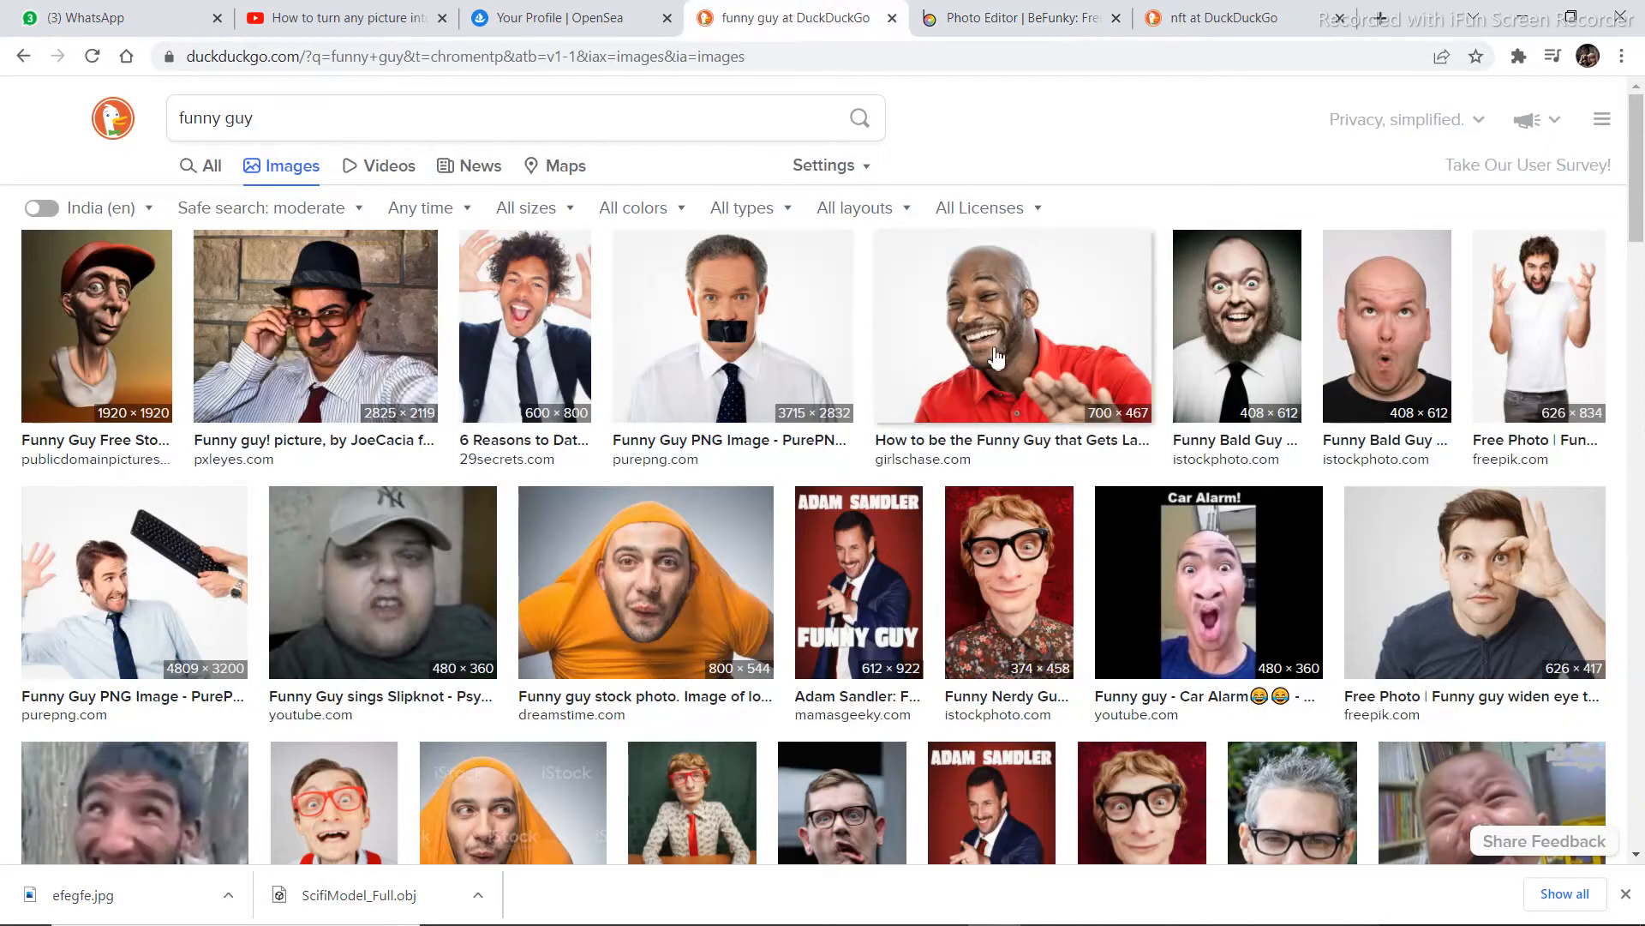
left_click(987, 19)
left_click_drag(202, 892, 968, 558)
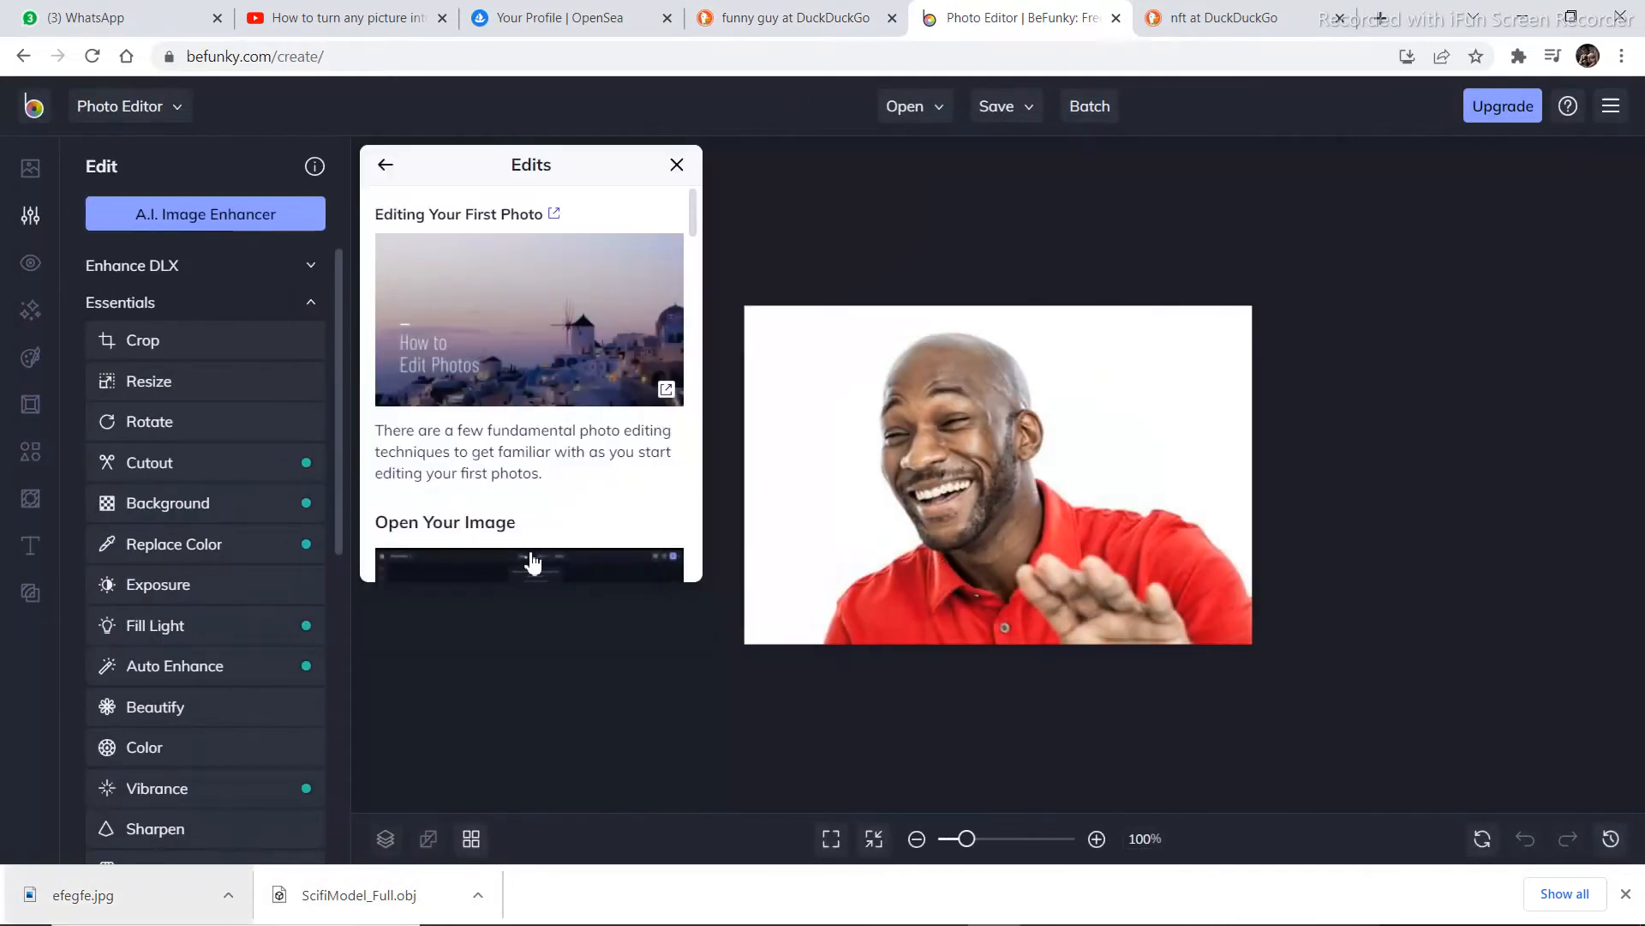
Look into the Digital Art effects of the Artsy collection and open its Poly Art effects instead
left_click(30, 364)
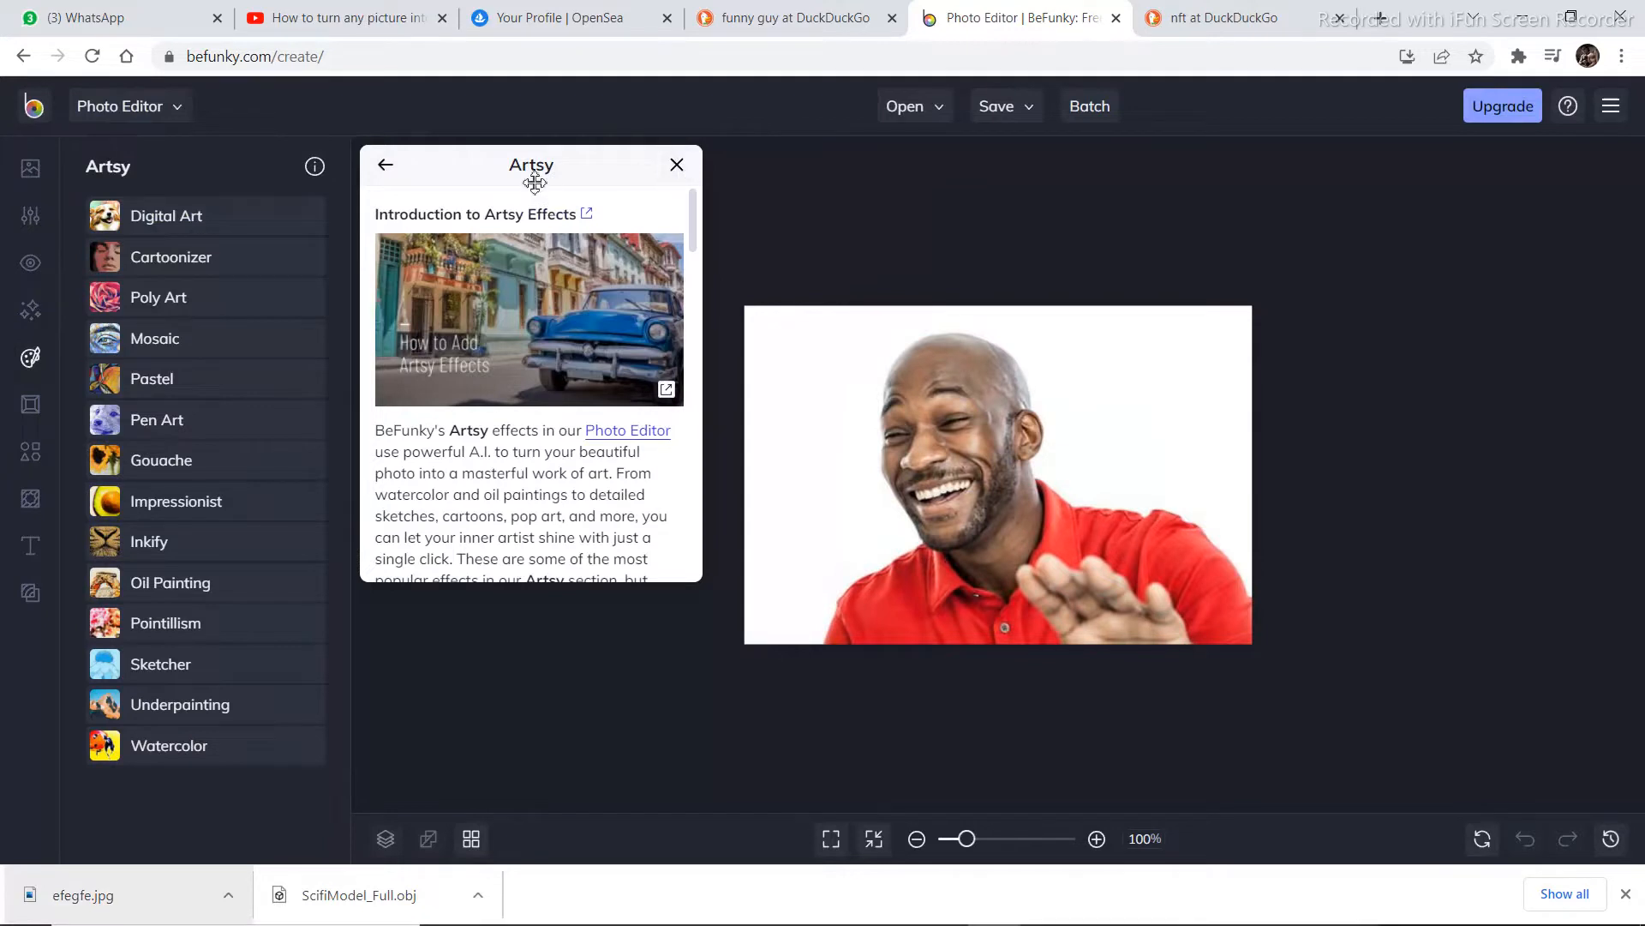
left_click(30, 359)
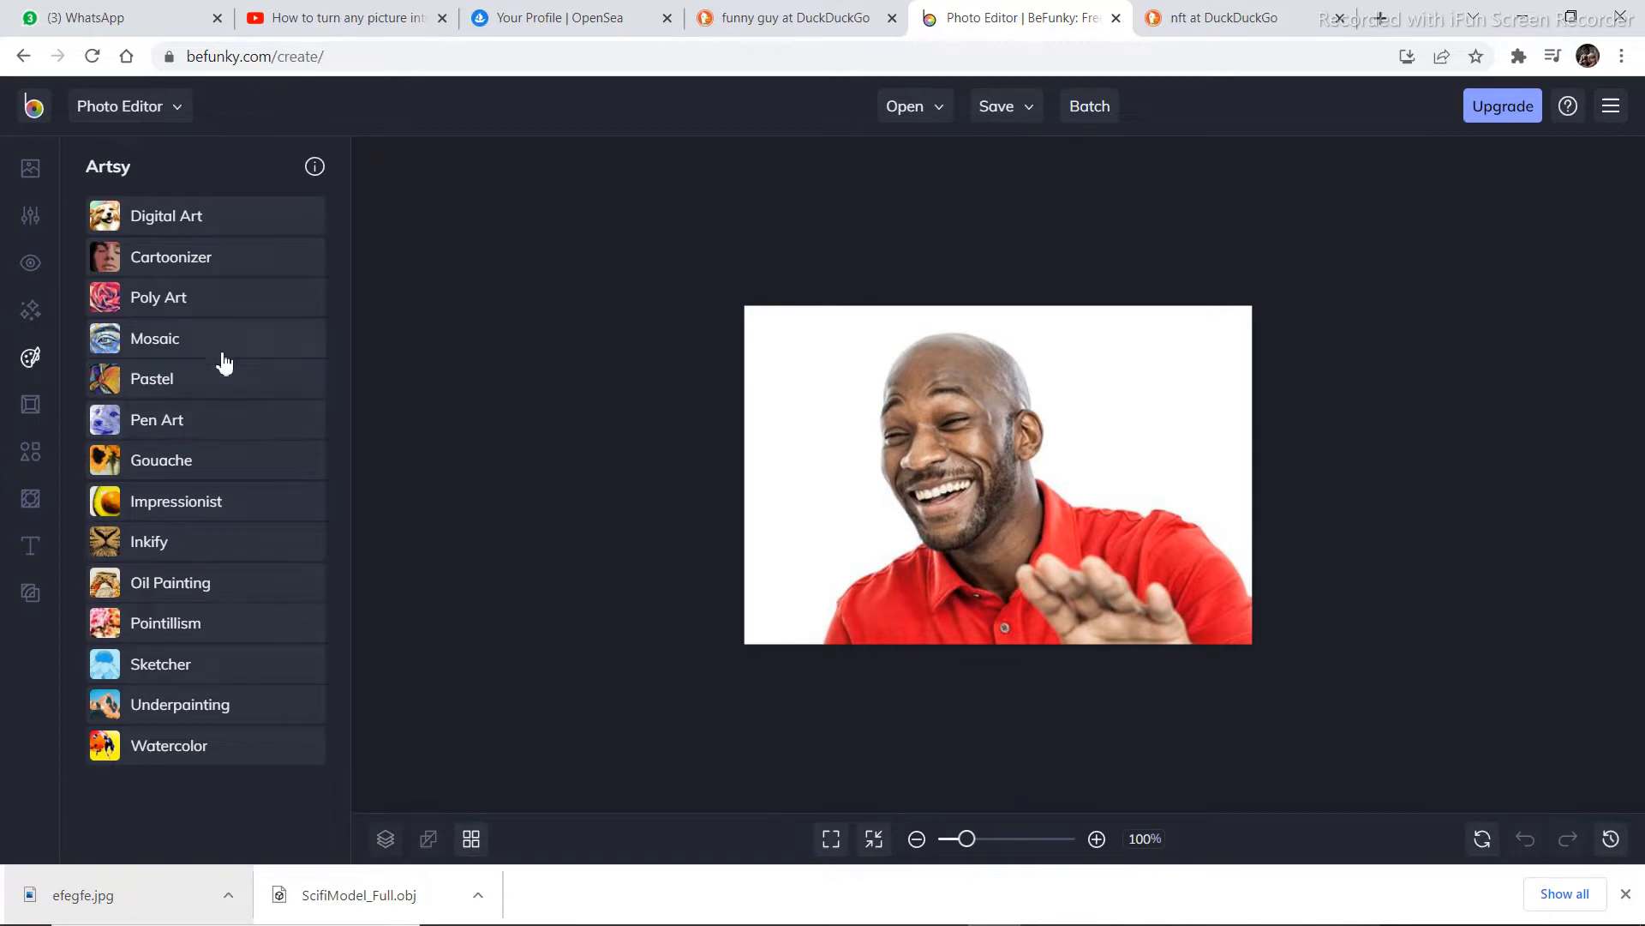
left_click(214, 221)
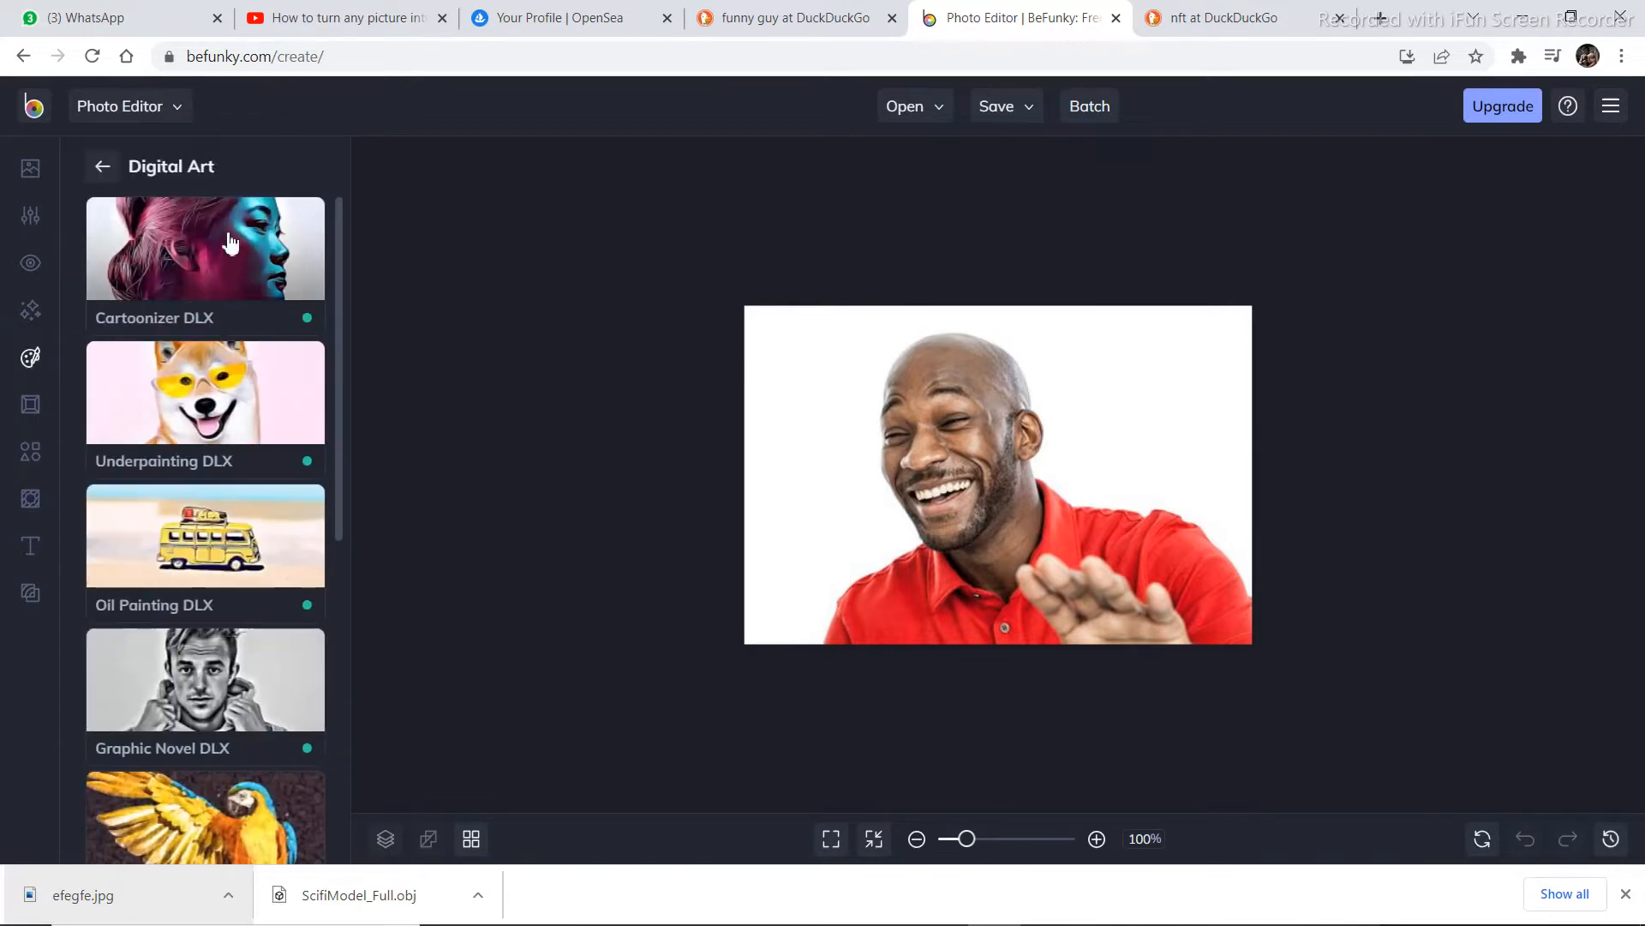
left_click(33, 360)
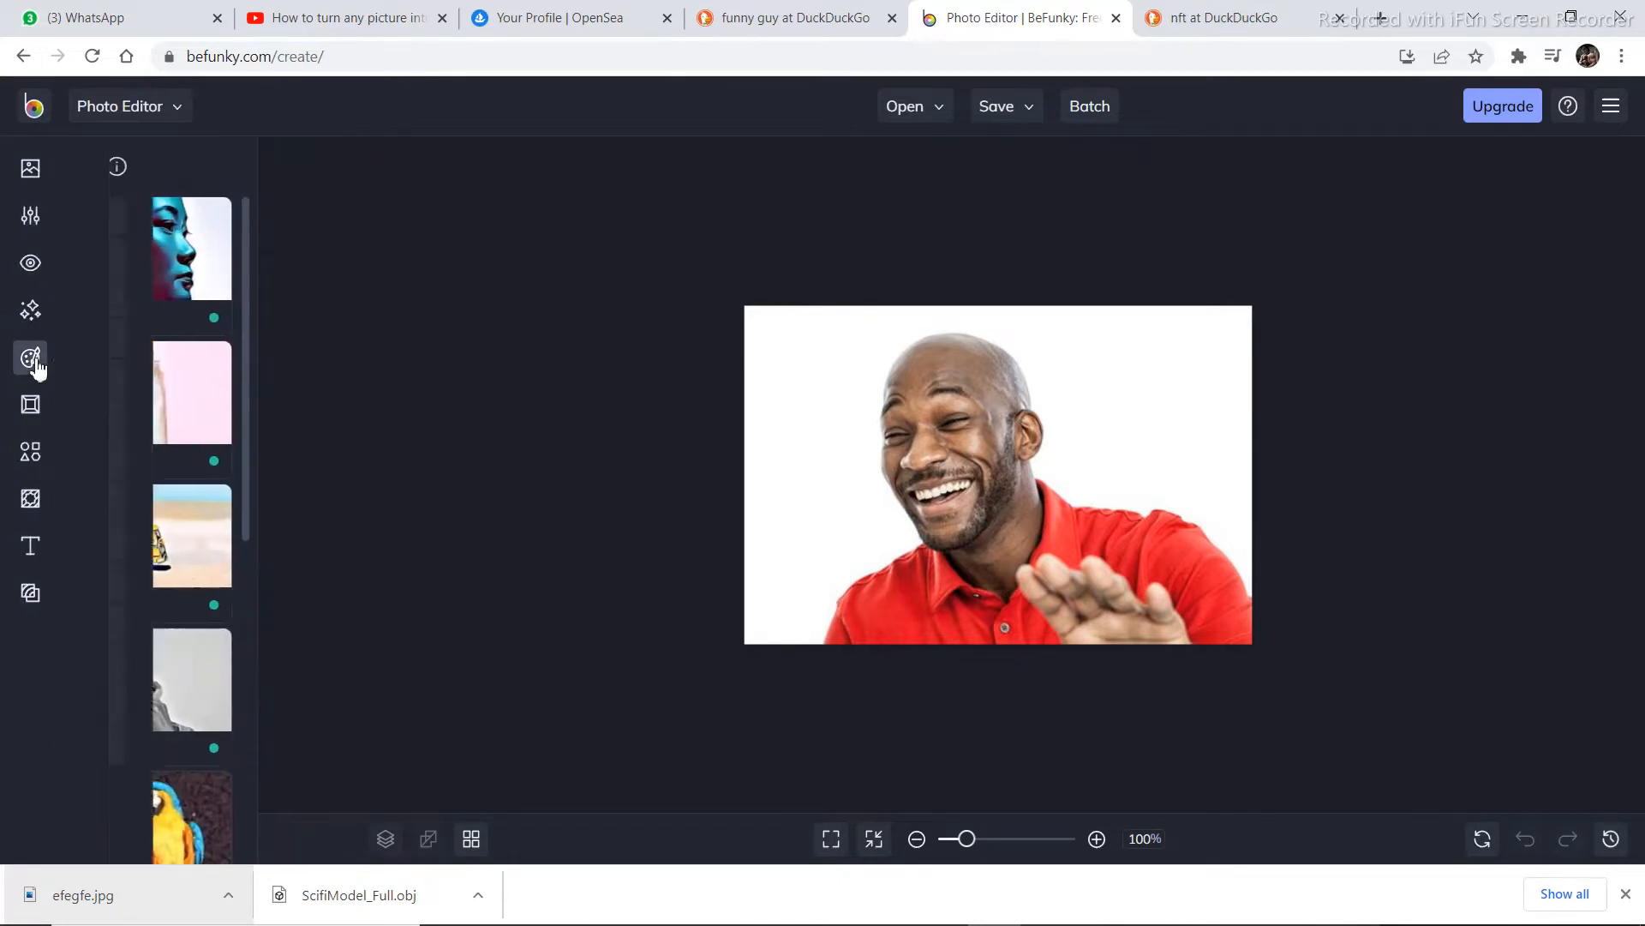
left_click(182, 308)
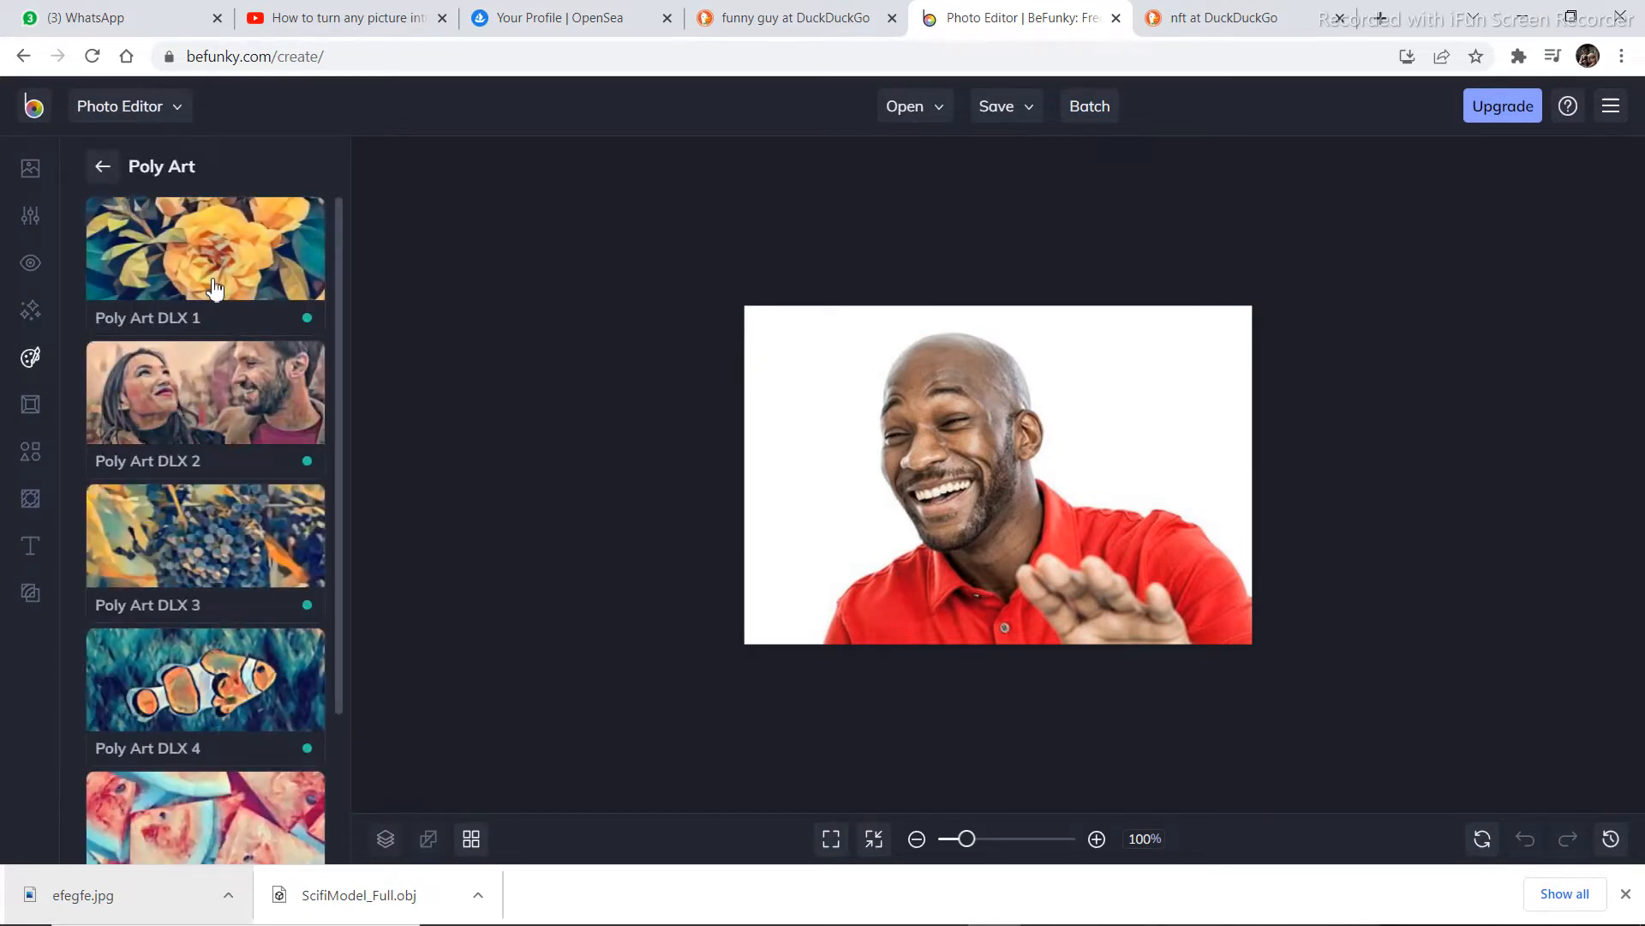
Preview Poly Art DLX 2, 1, 4 and 6 on the photo and settle on Poly Art DLX 5
left_click(206, 406)
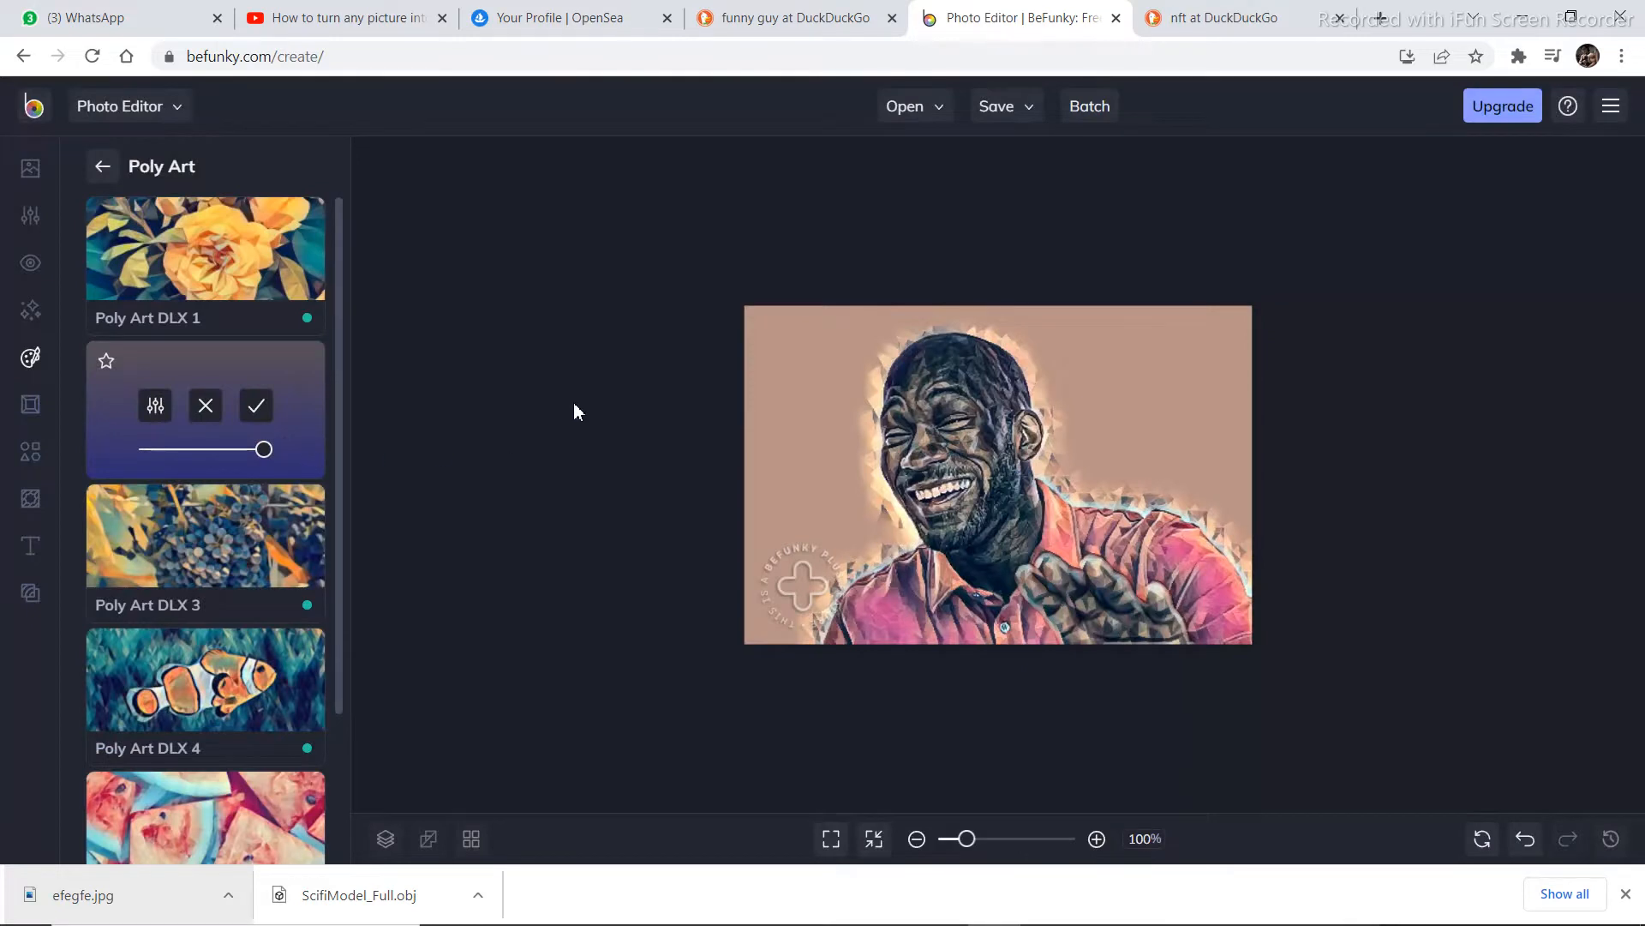
left_click(249, 266)
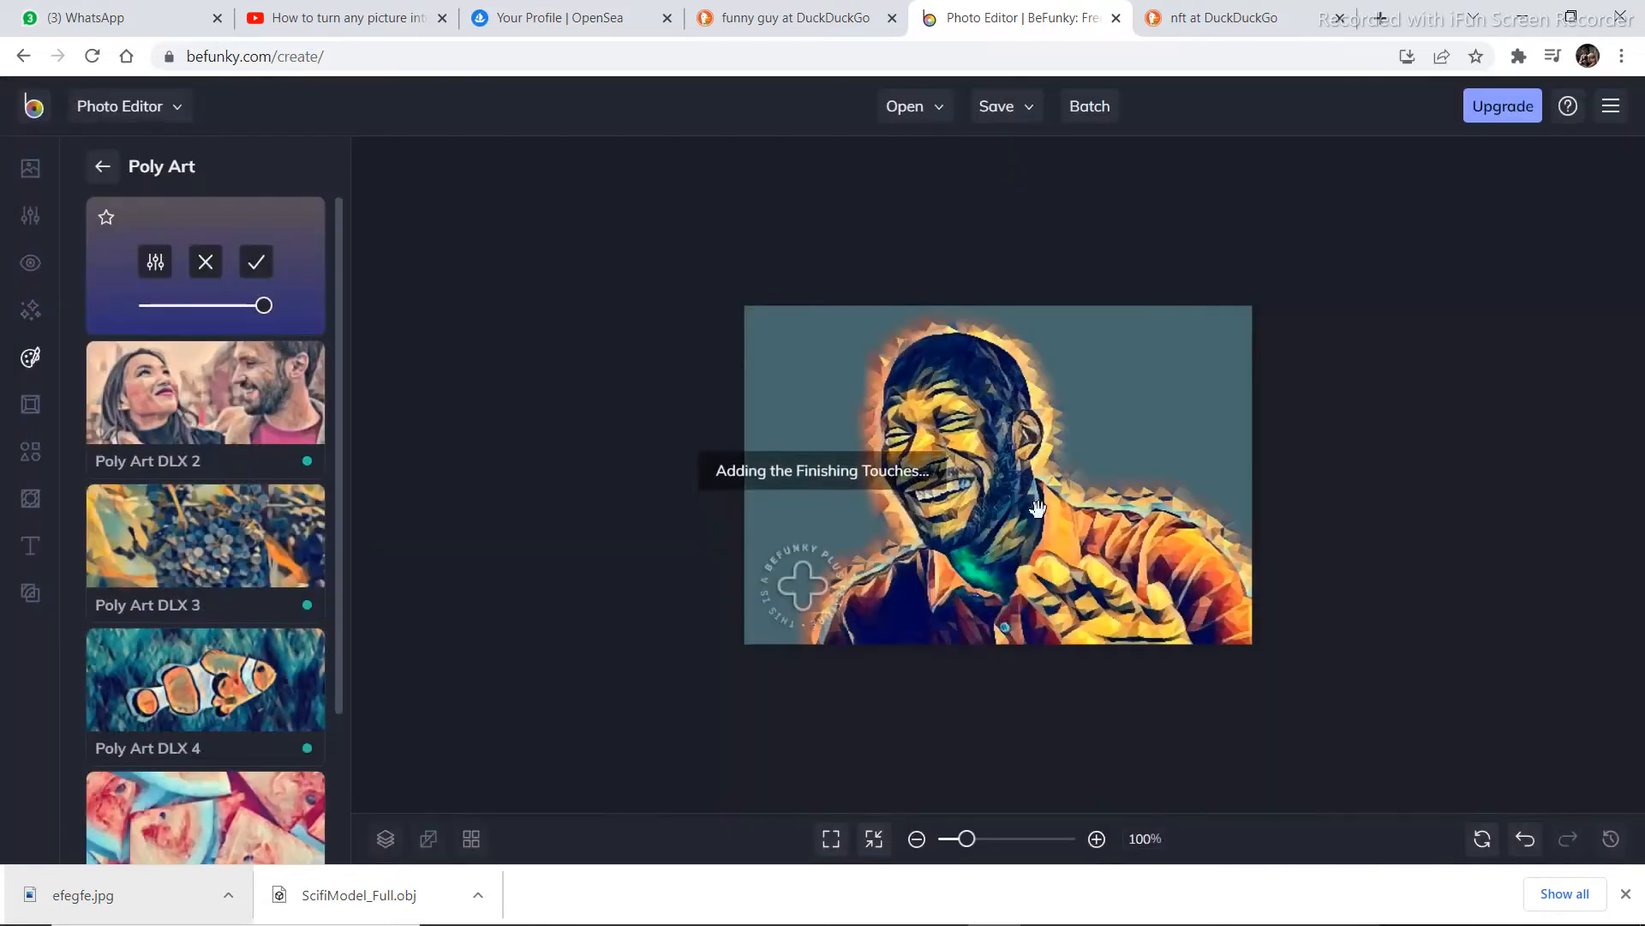
left_click(254, 683)
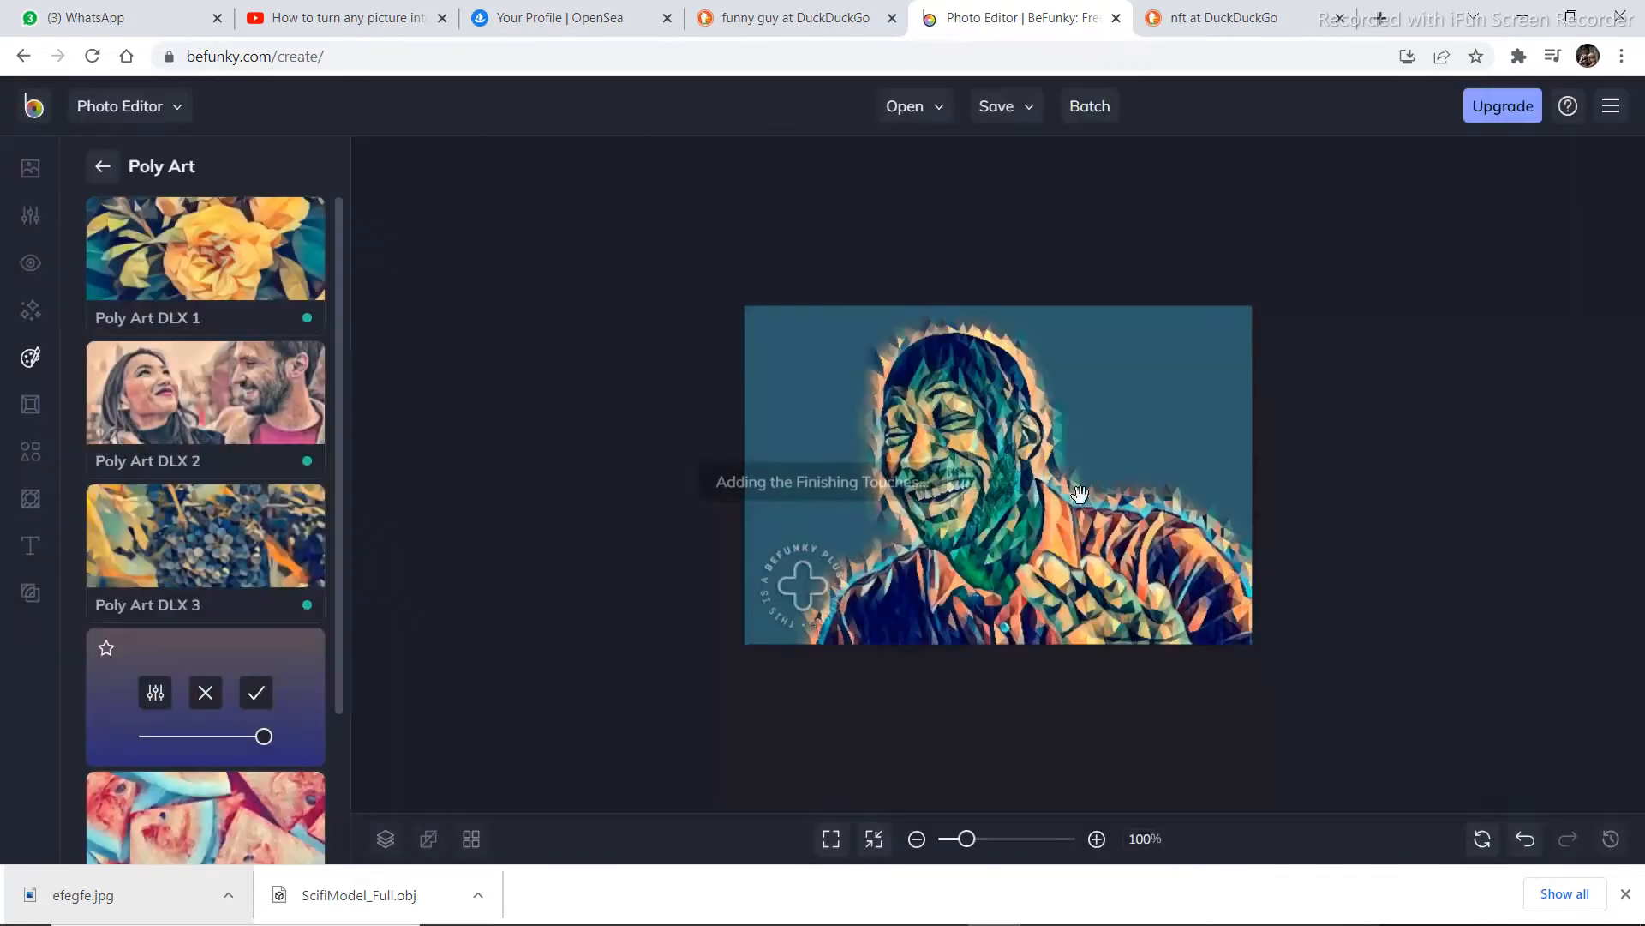
scroll(224, 525, "down", 2)
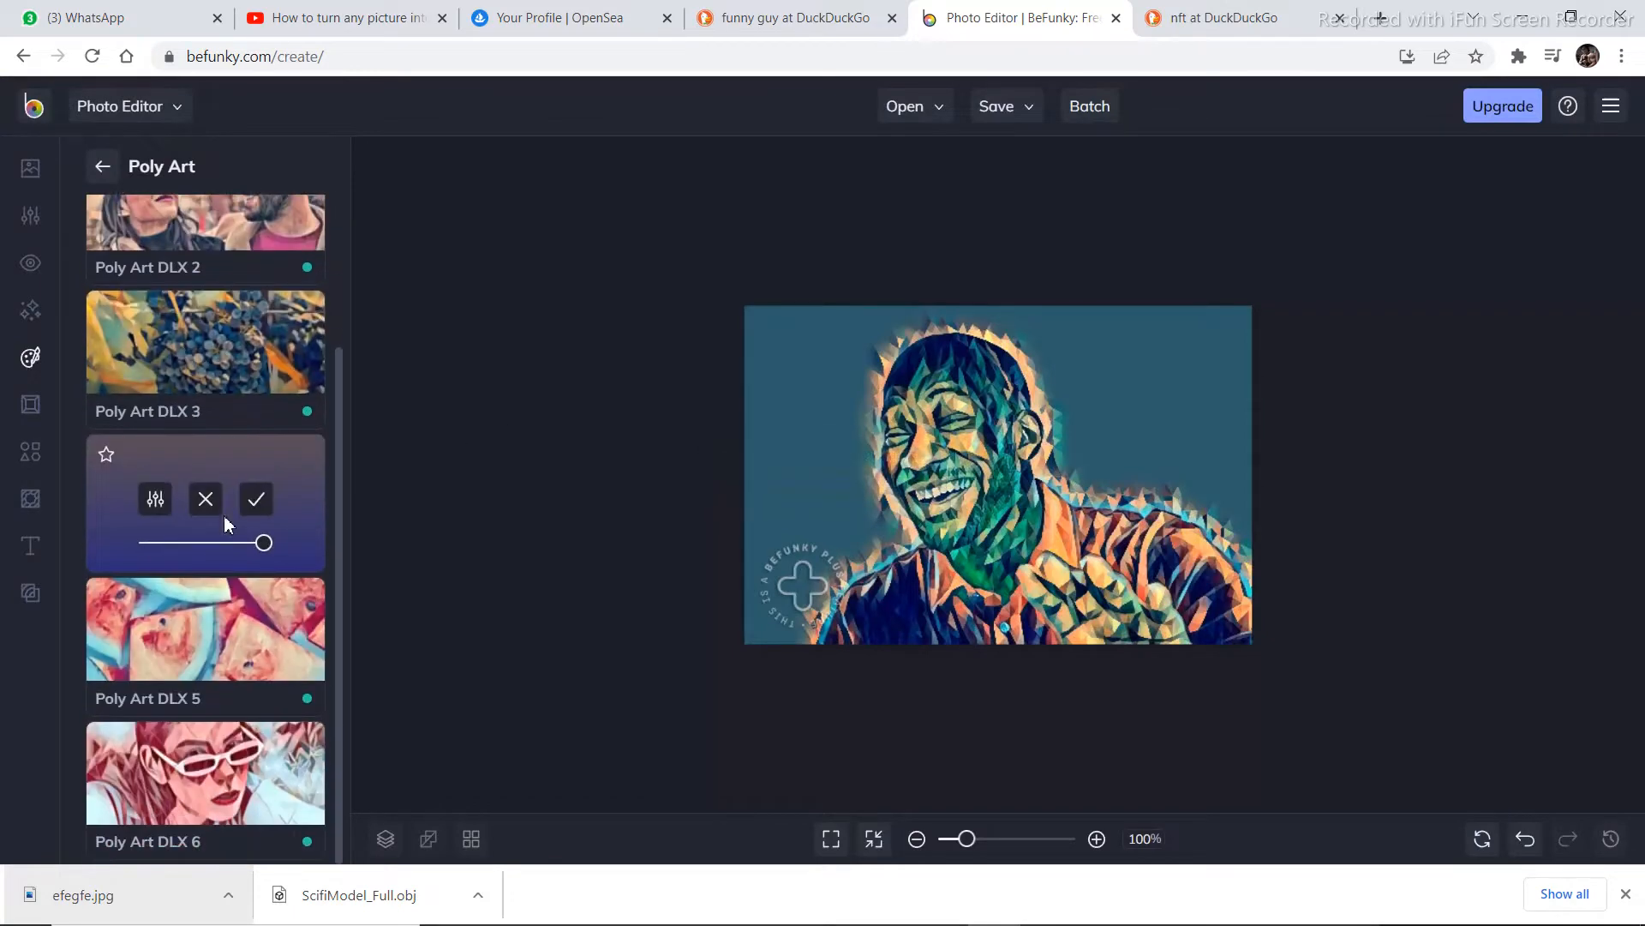
left_click(243, 789)
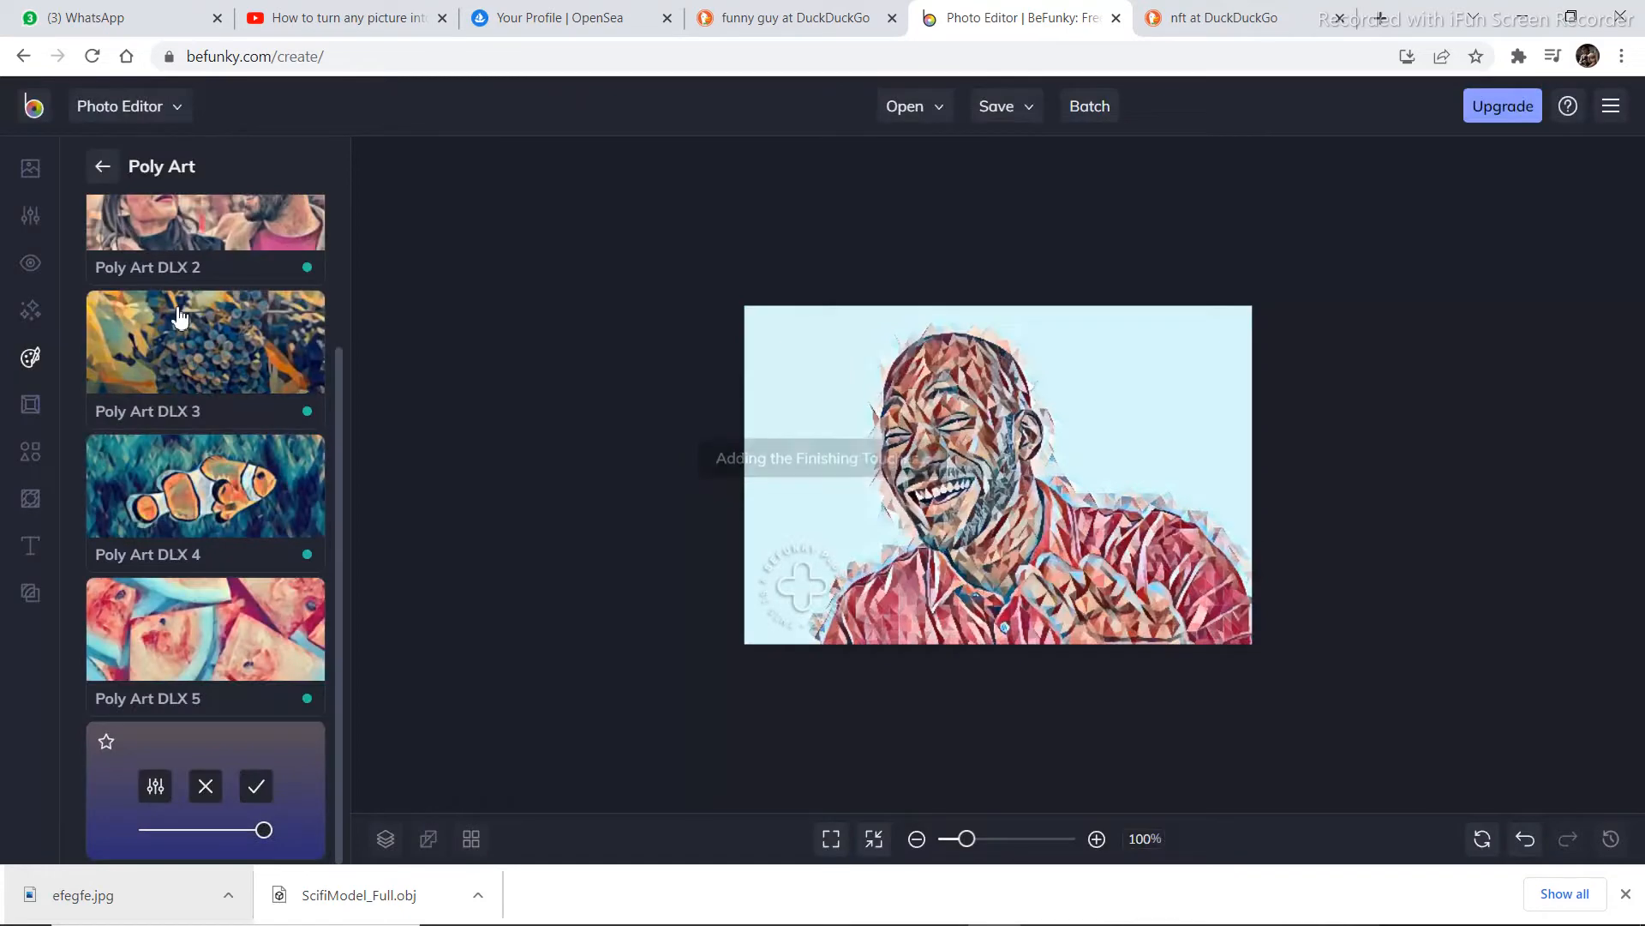
left_click(227, 651)
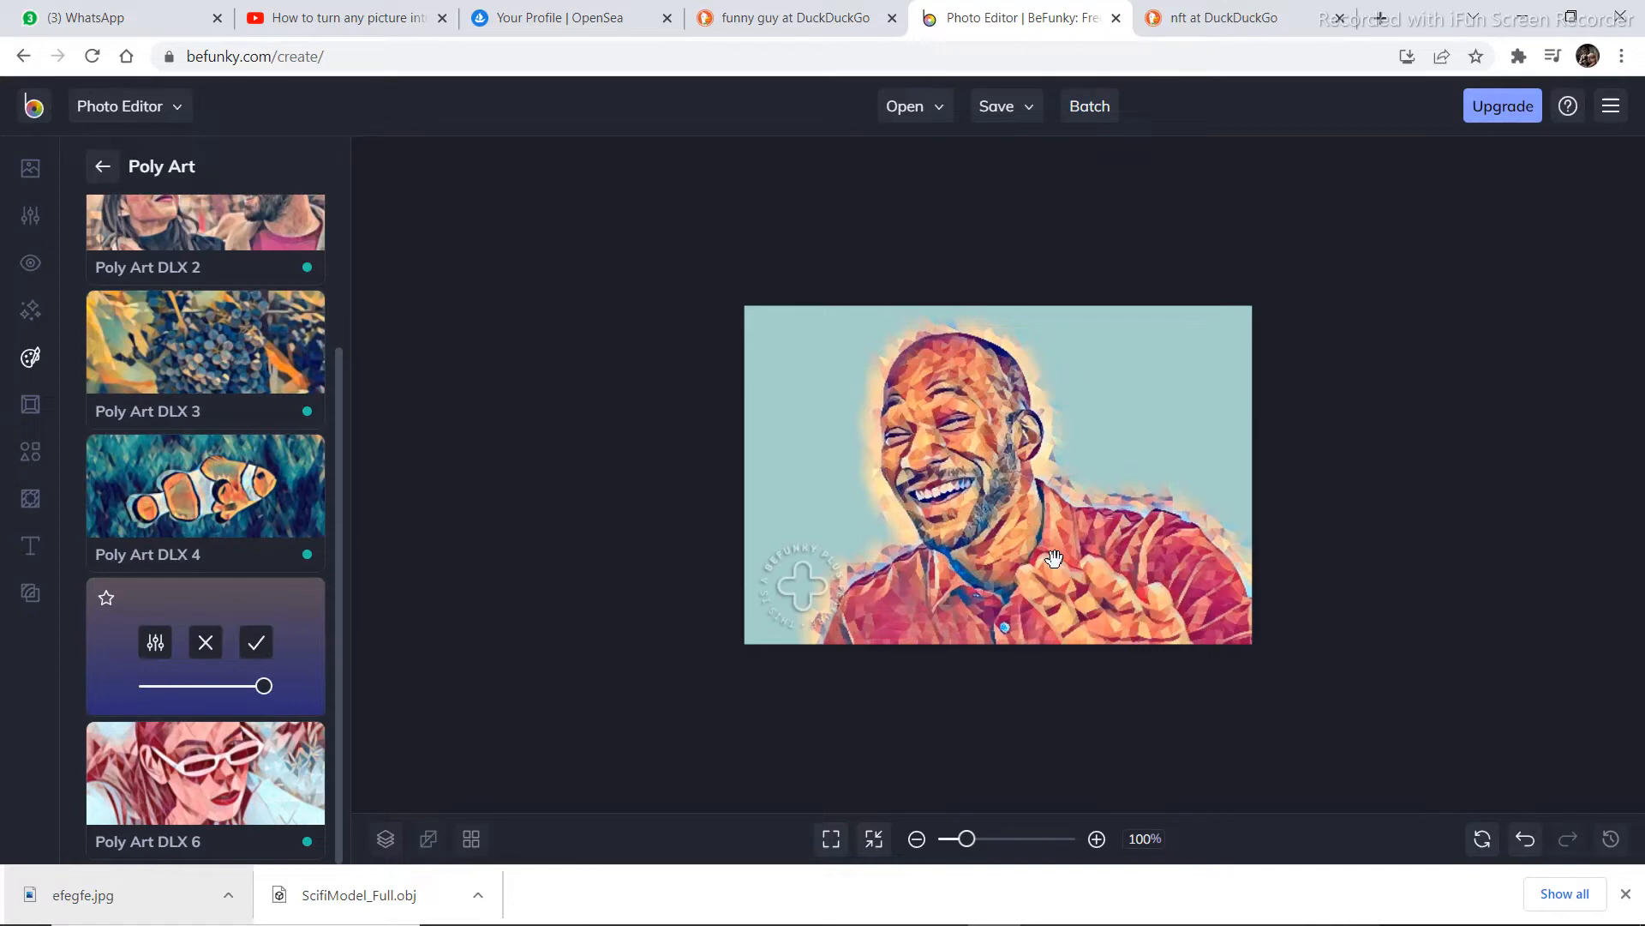
View the BeFunky Plus upgrade plans and close the offer
left_click(1518, 115)
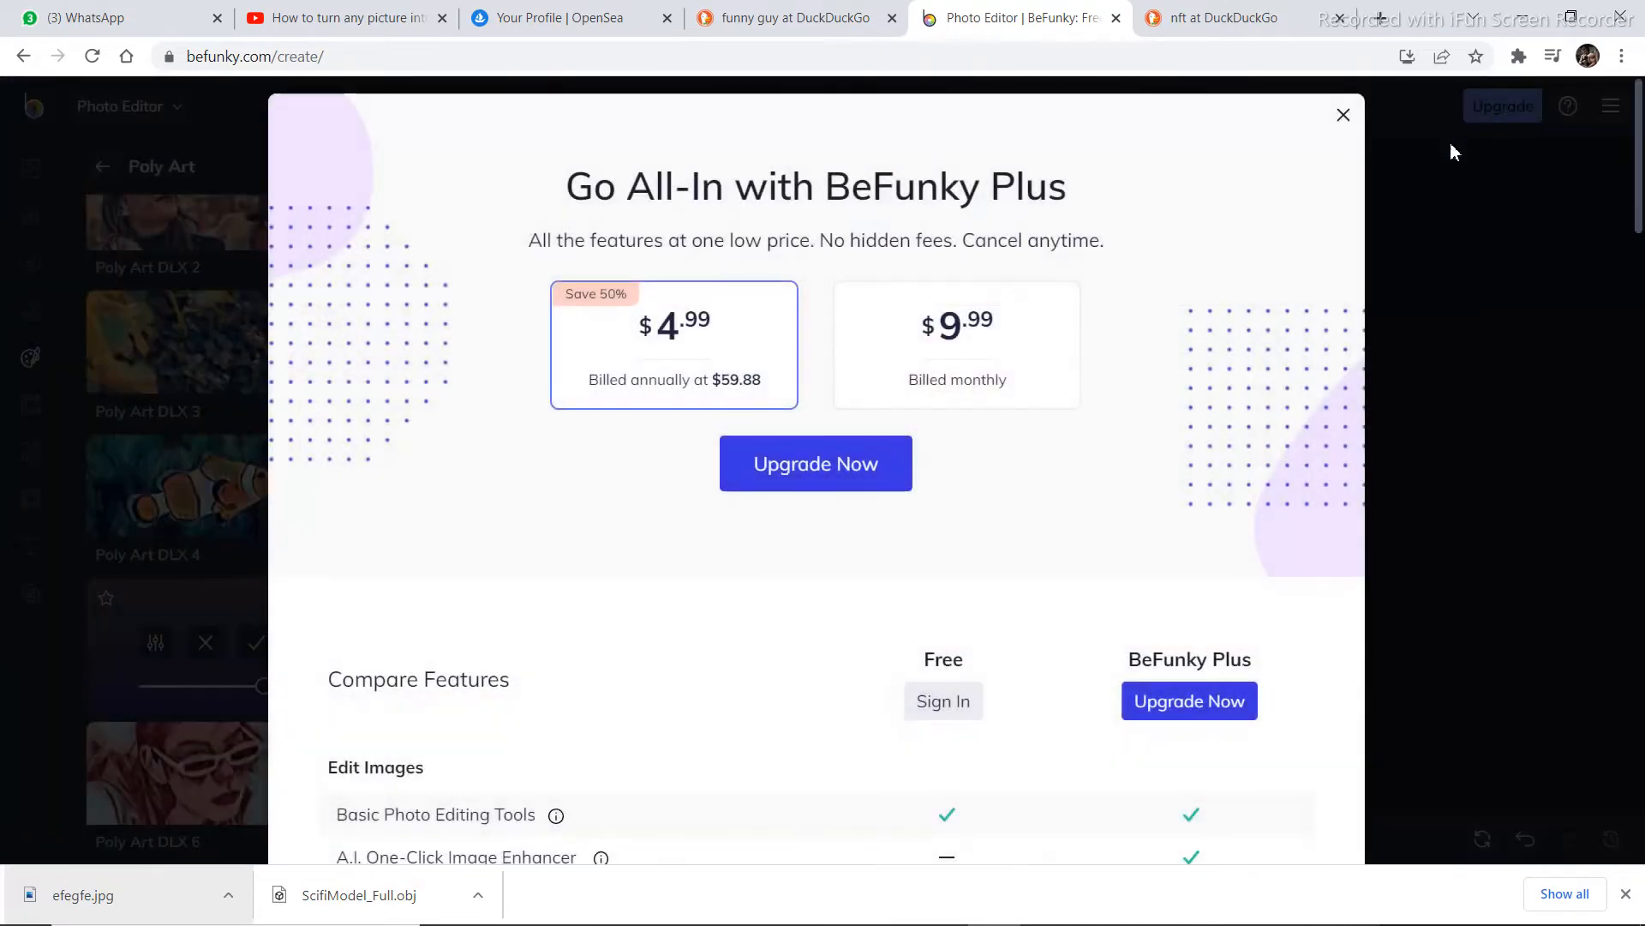
left_click(1343, 115)
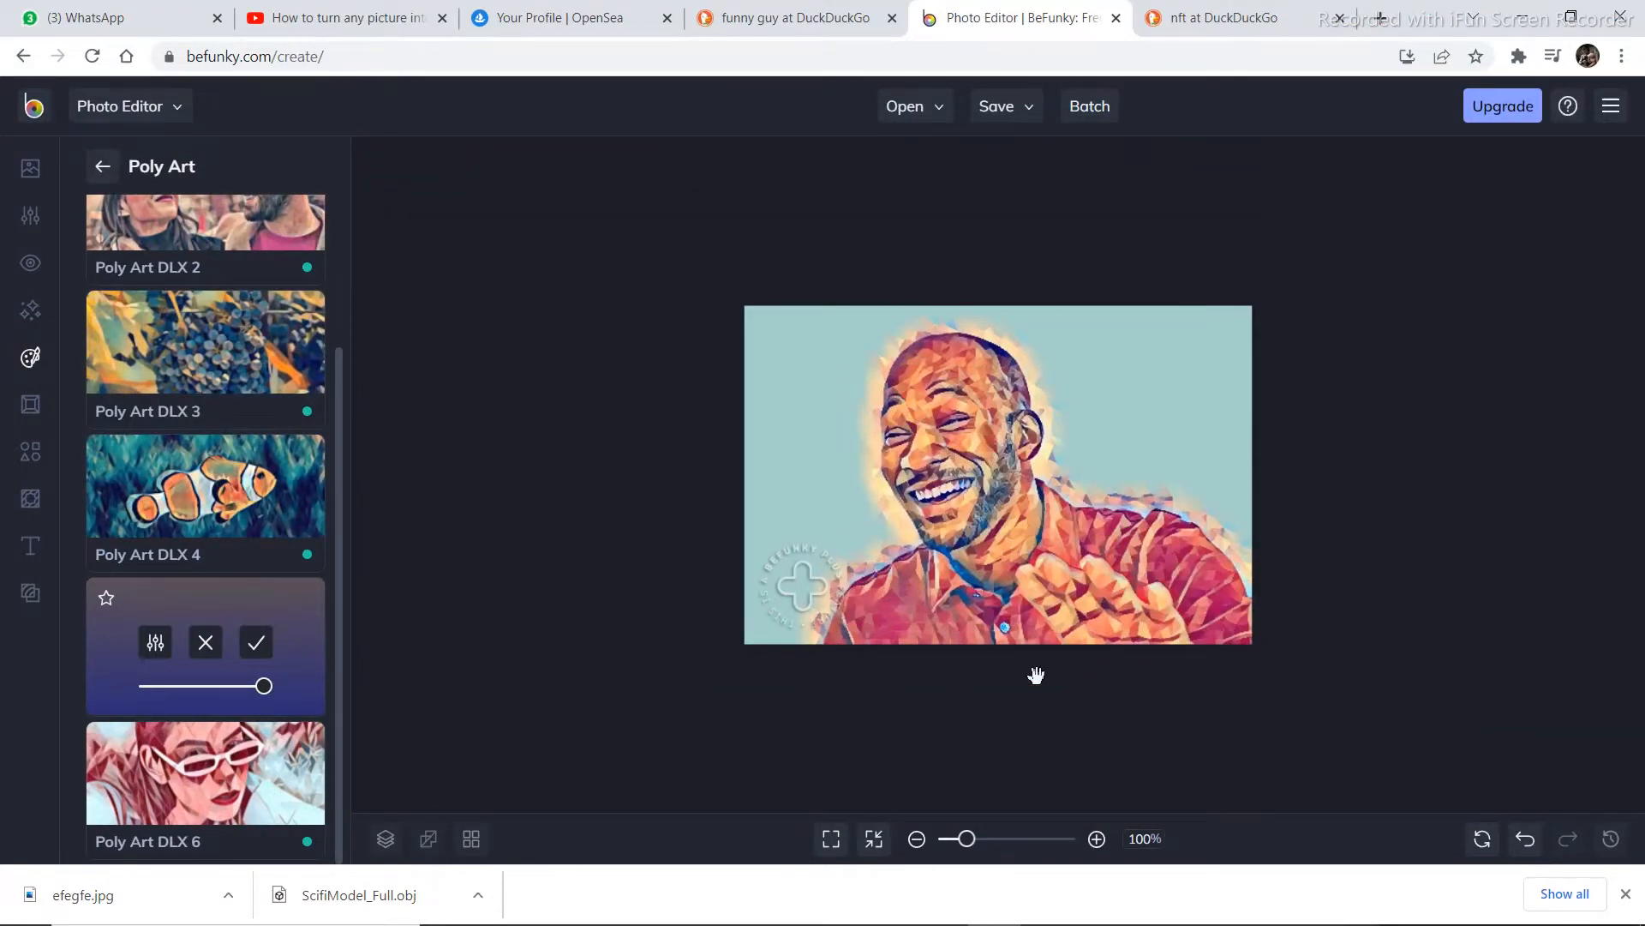
View the finished poly-art portrait 20220214_081726.jpg from the desktop, close it and return to the browser
left_click(1523, 18)
double_click(934, 150)
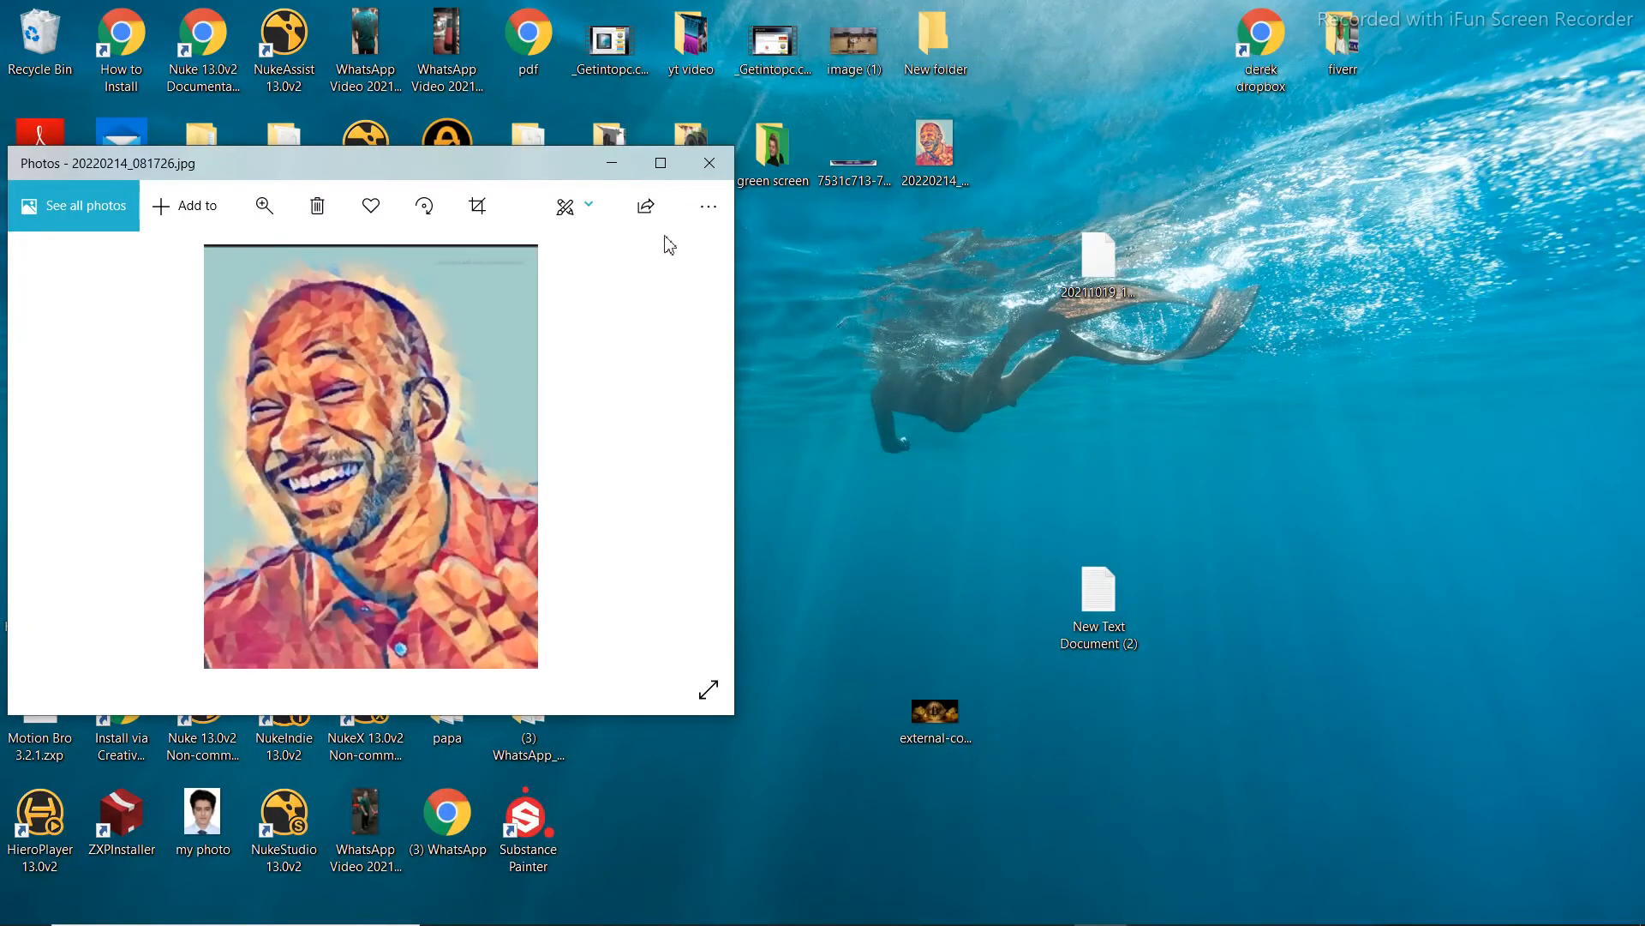
left_click(710, 163)
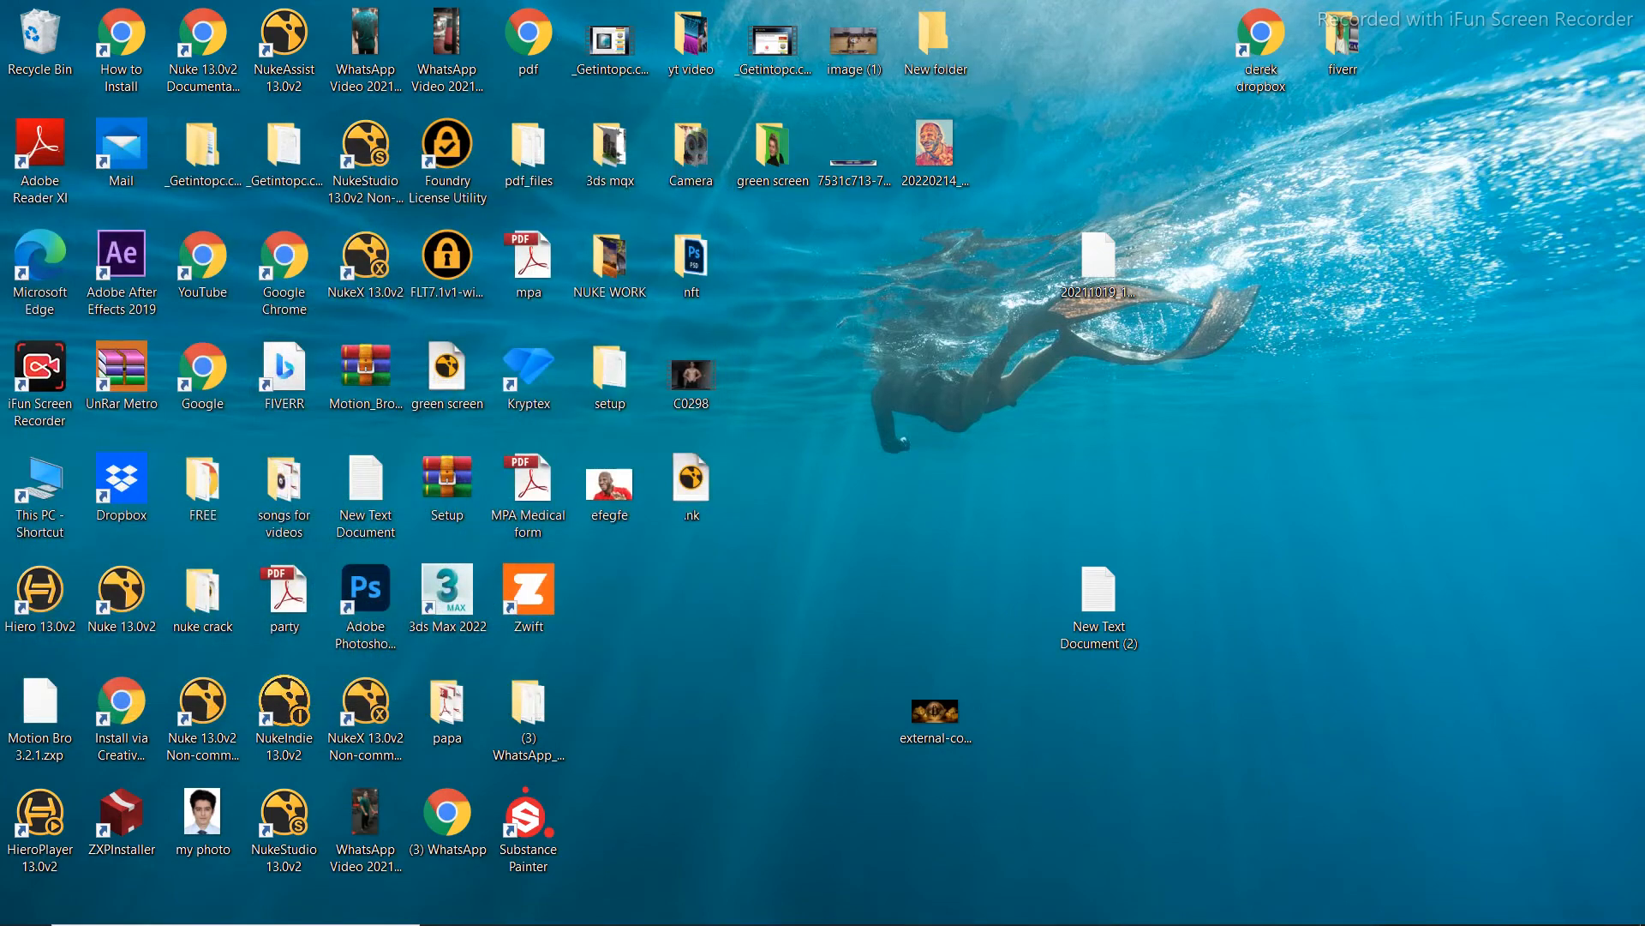
left_click(994, 904)
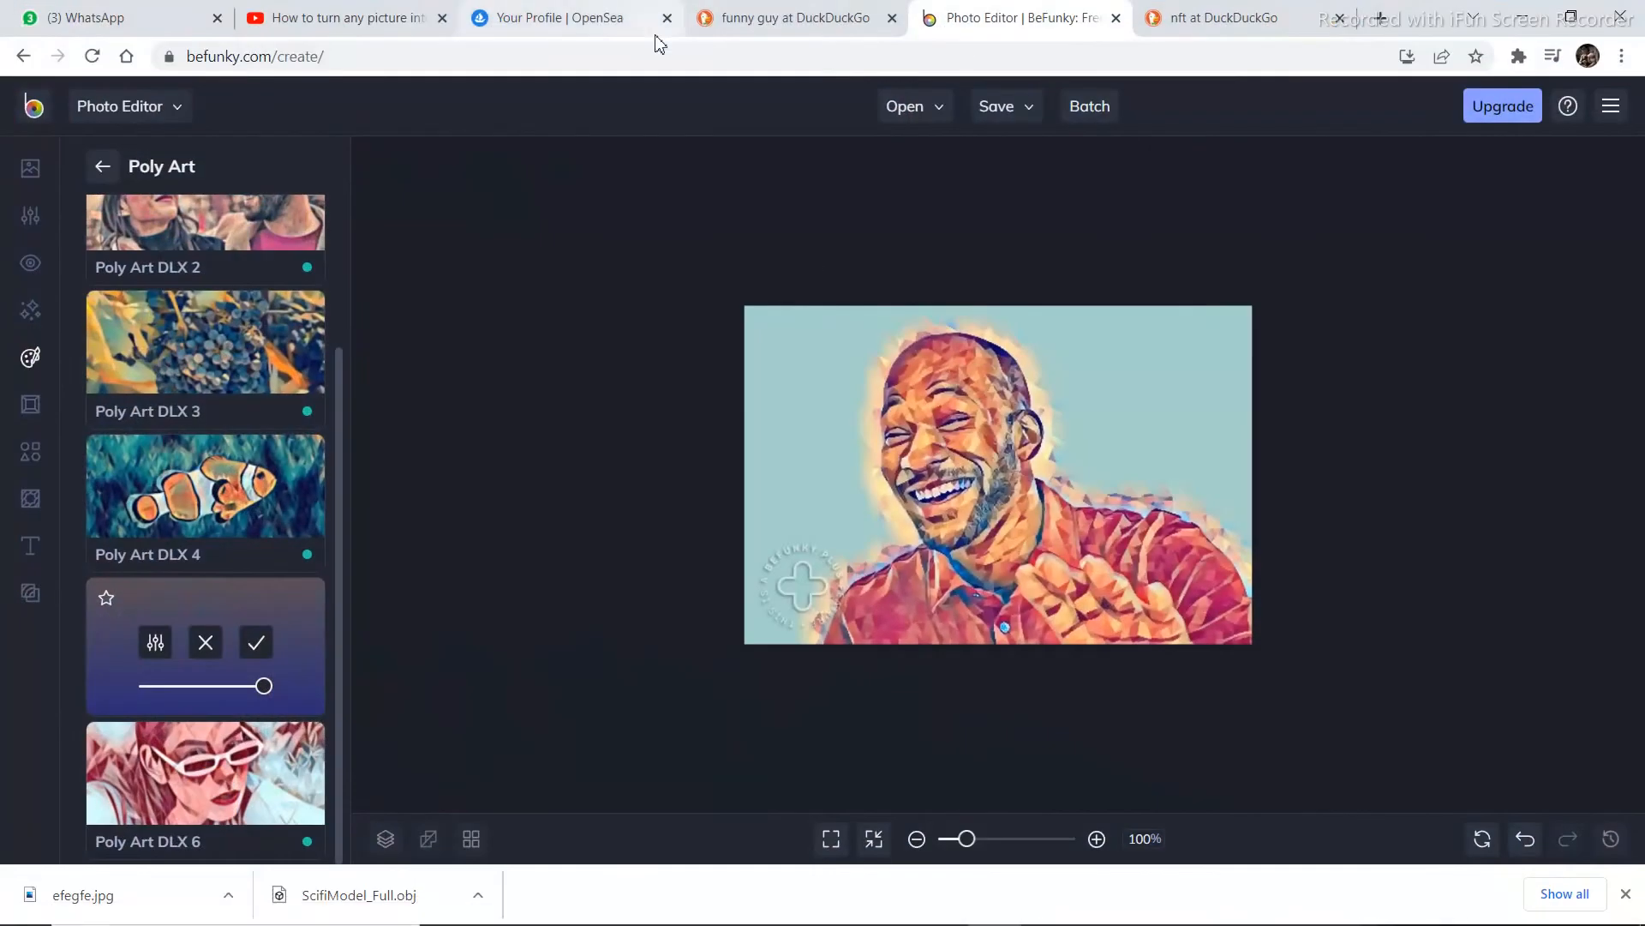
Switch to OpenSea, start creating a new item and sign the MetaMask signature request
left_click(588, 23)
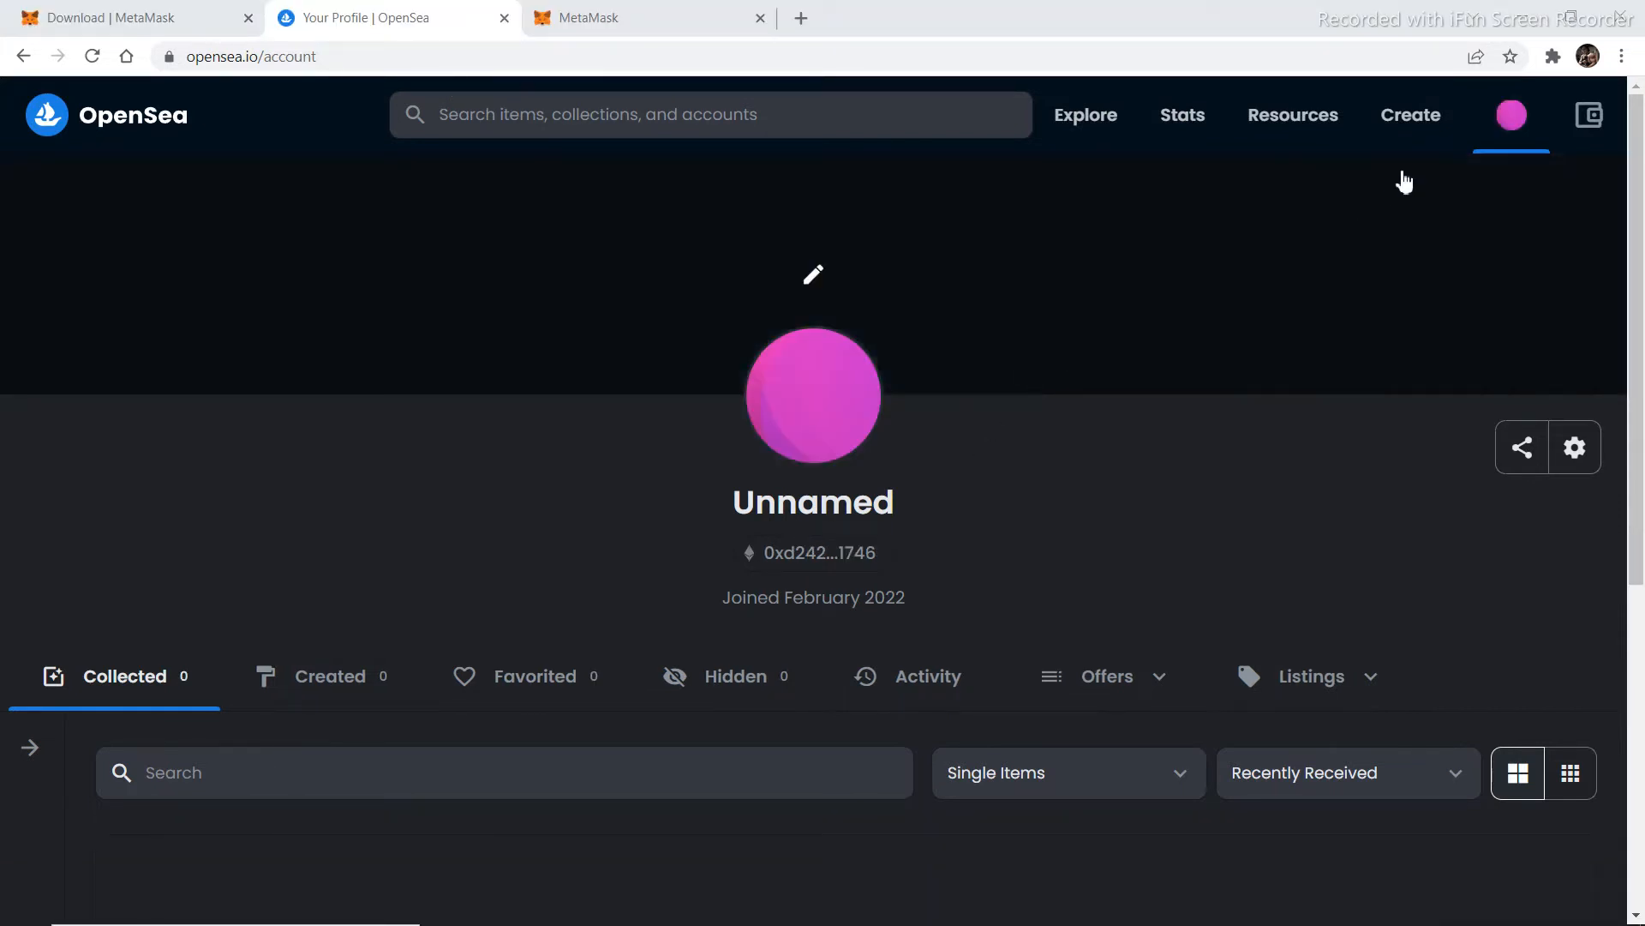
left_click(1423, 127)
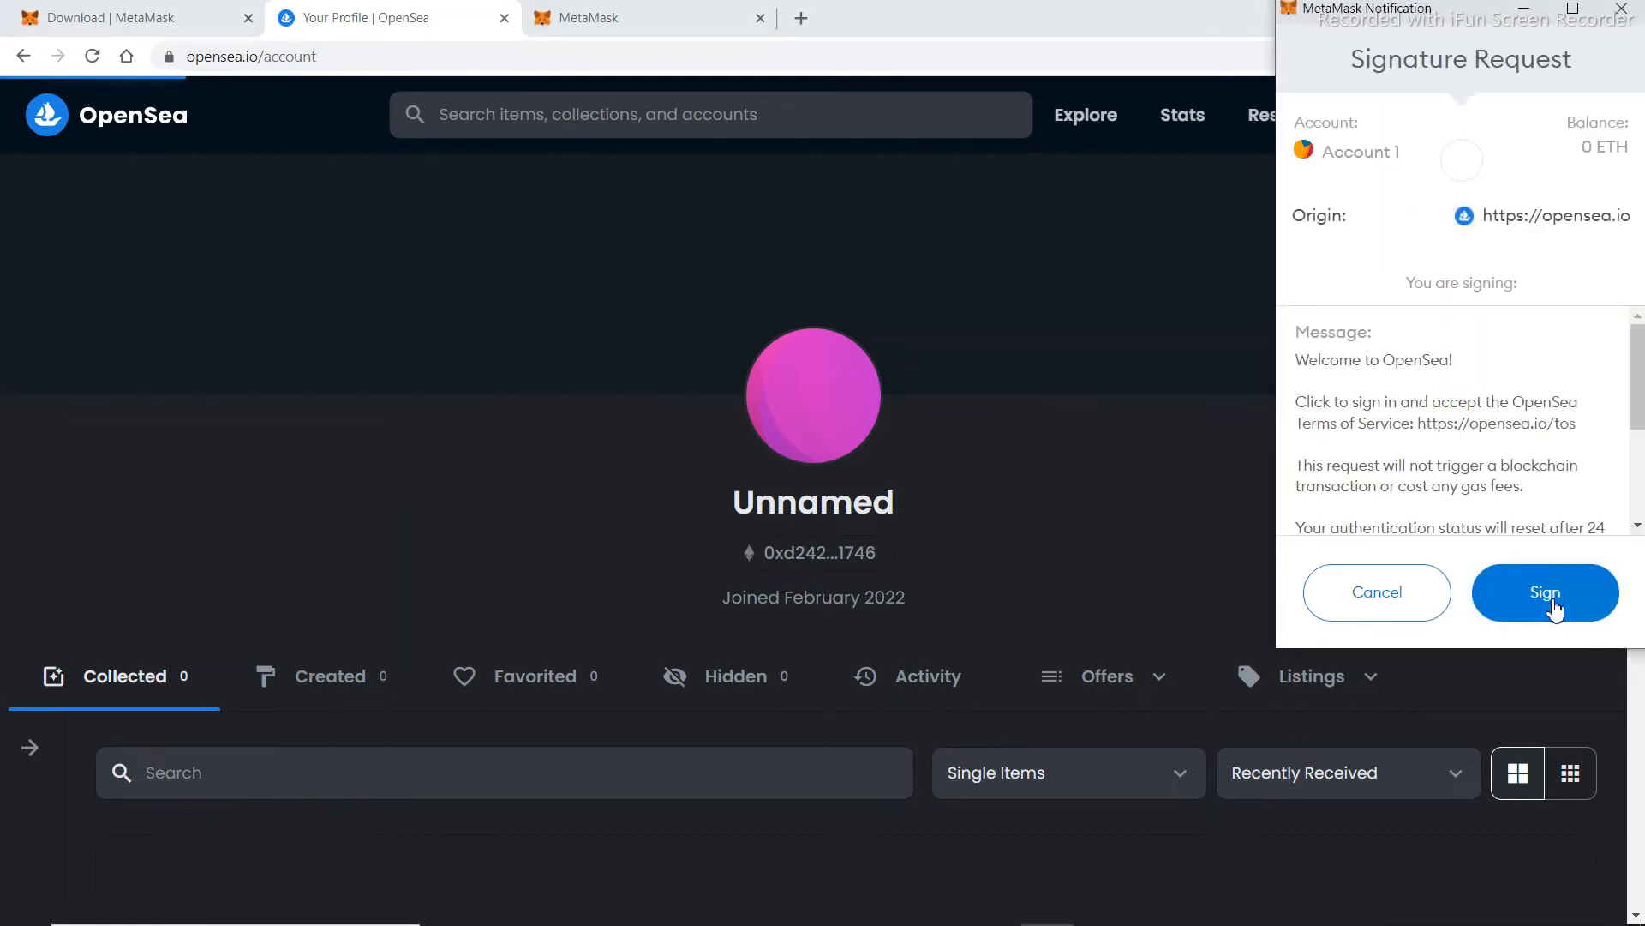
left_click(1538, 604)
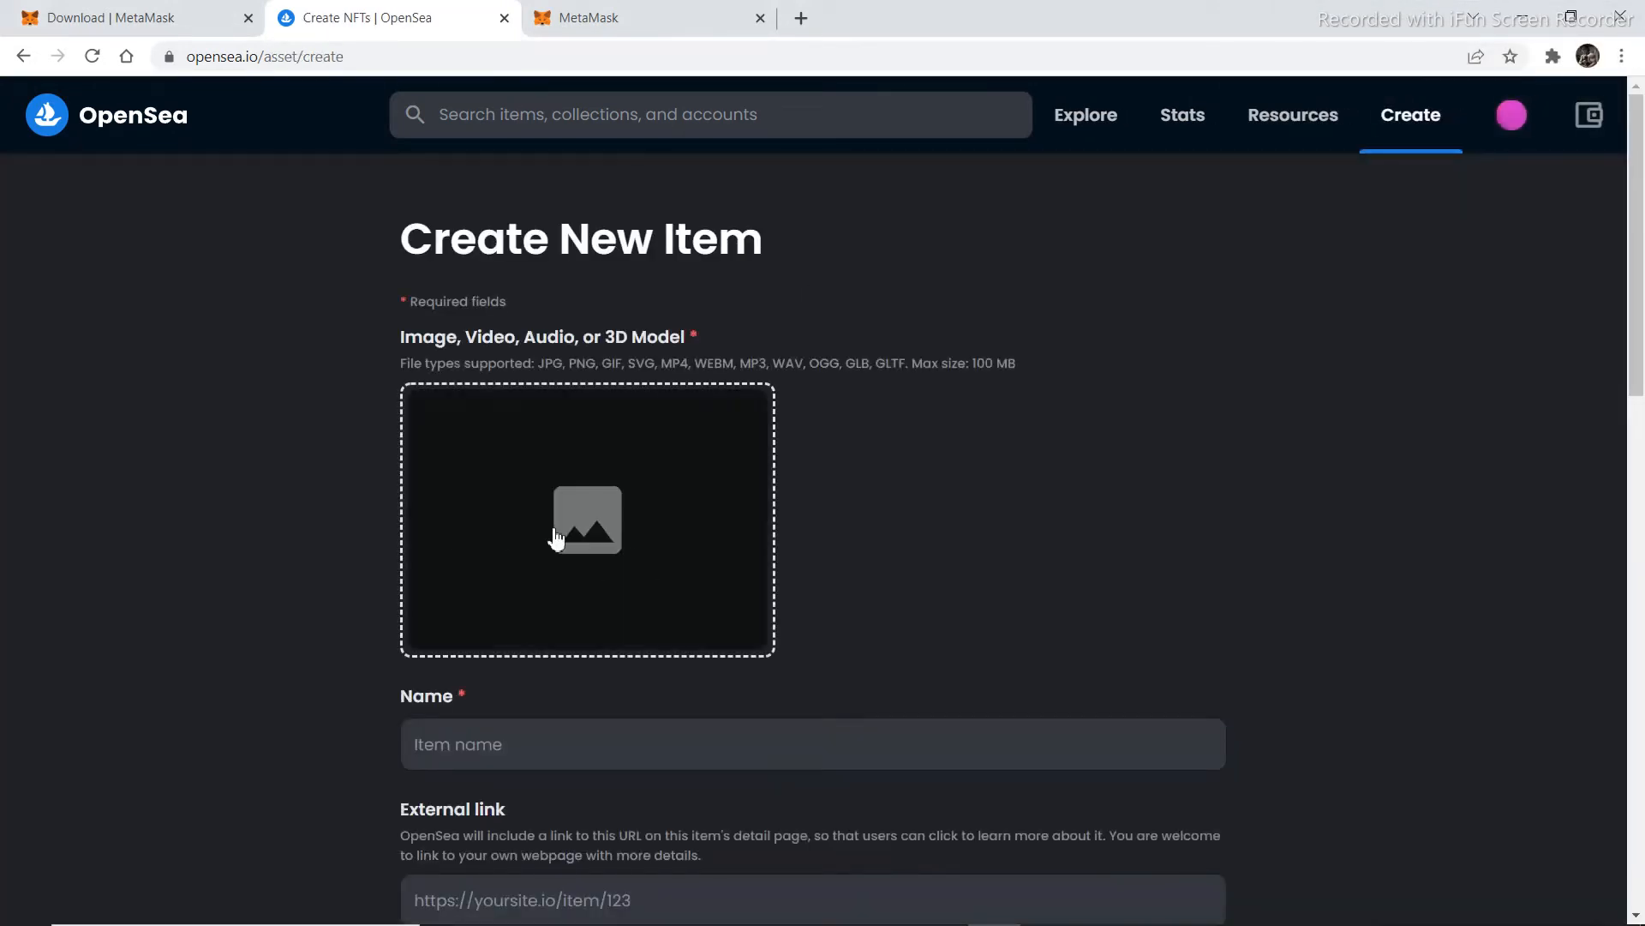
Upload the poly-art portrait 20220214_081726 from the Desktop folder as the new item's media file
left_click(631, 517)
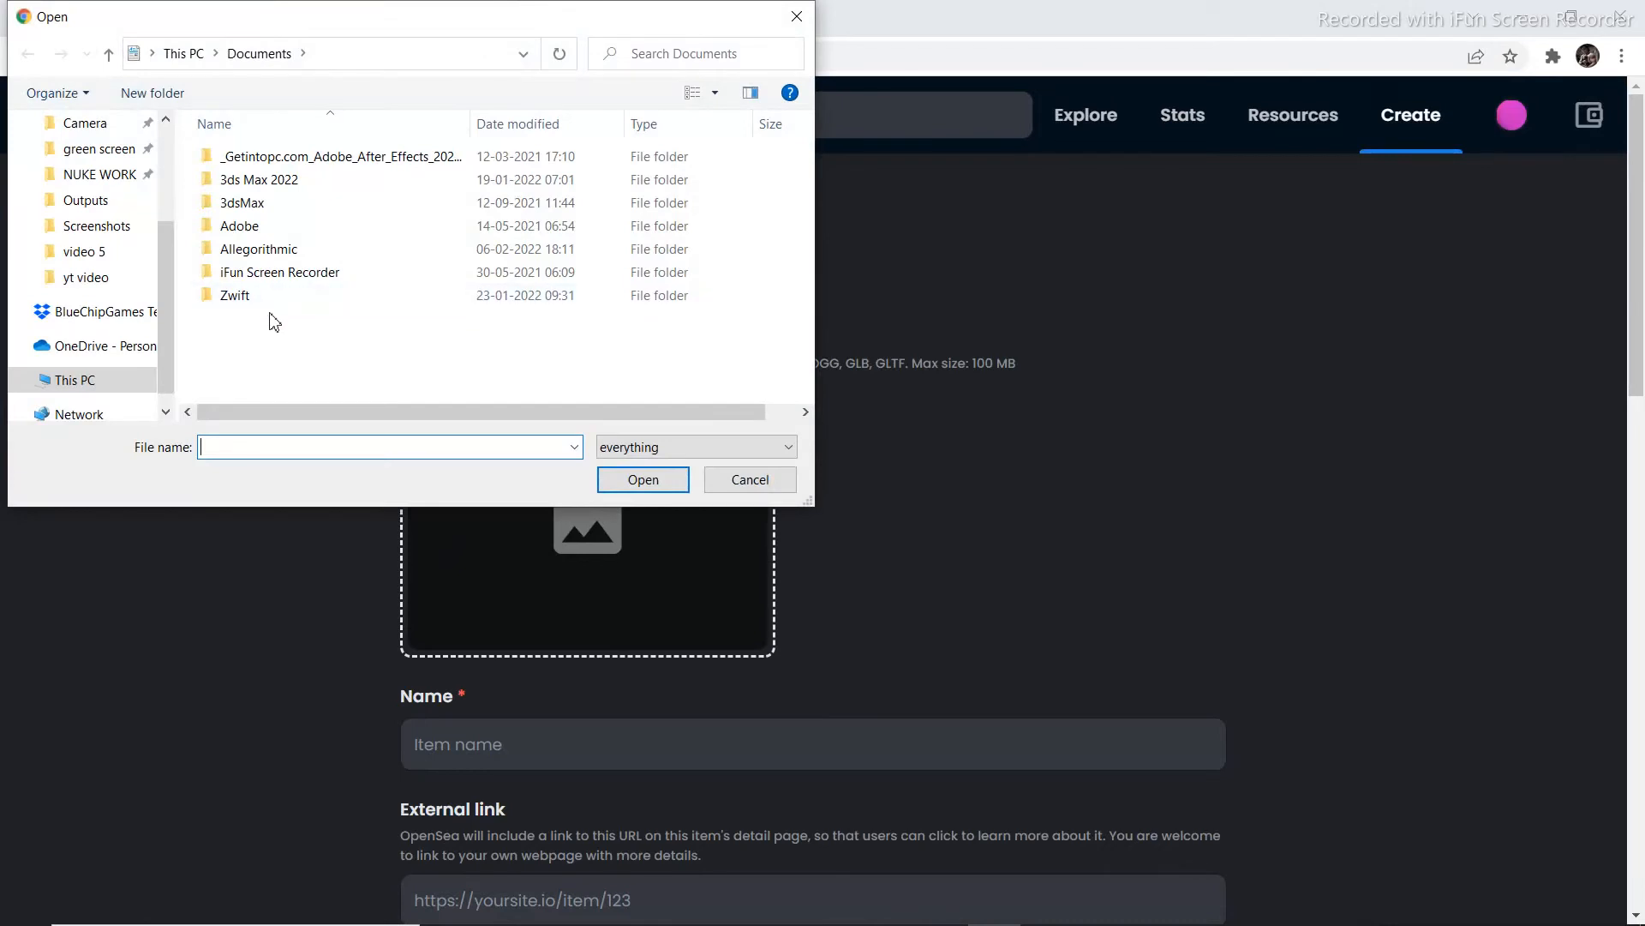
left_click_drag(167, 338, 157, 204)
left_click(87, 165)
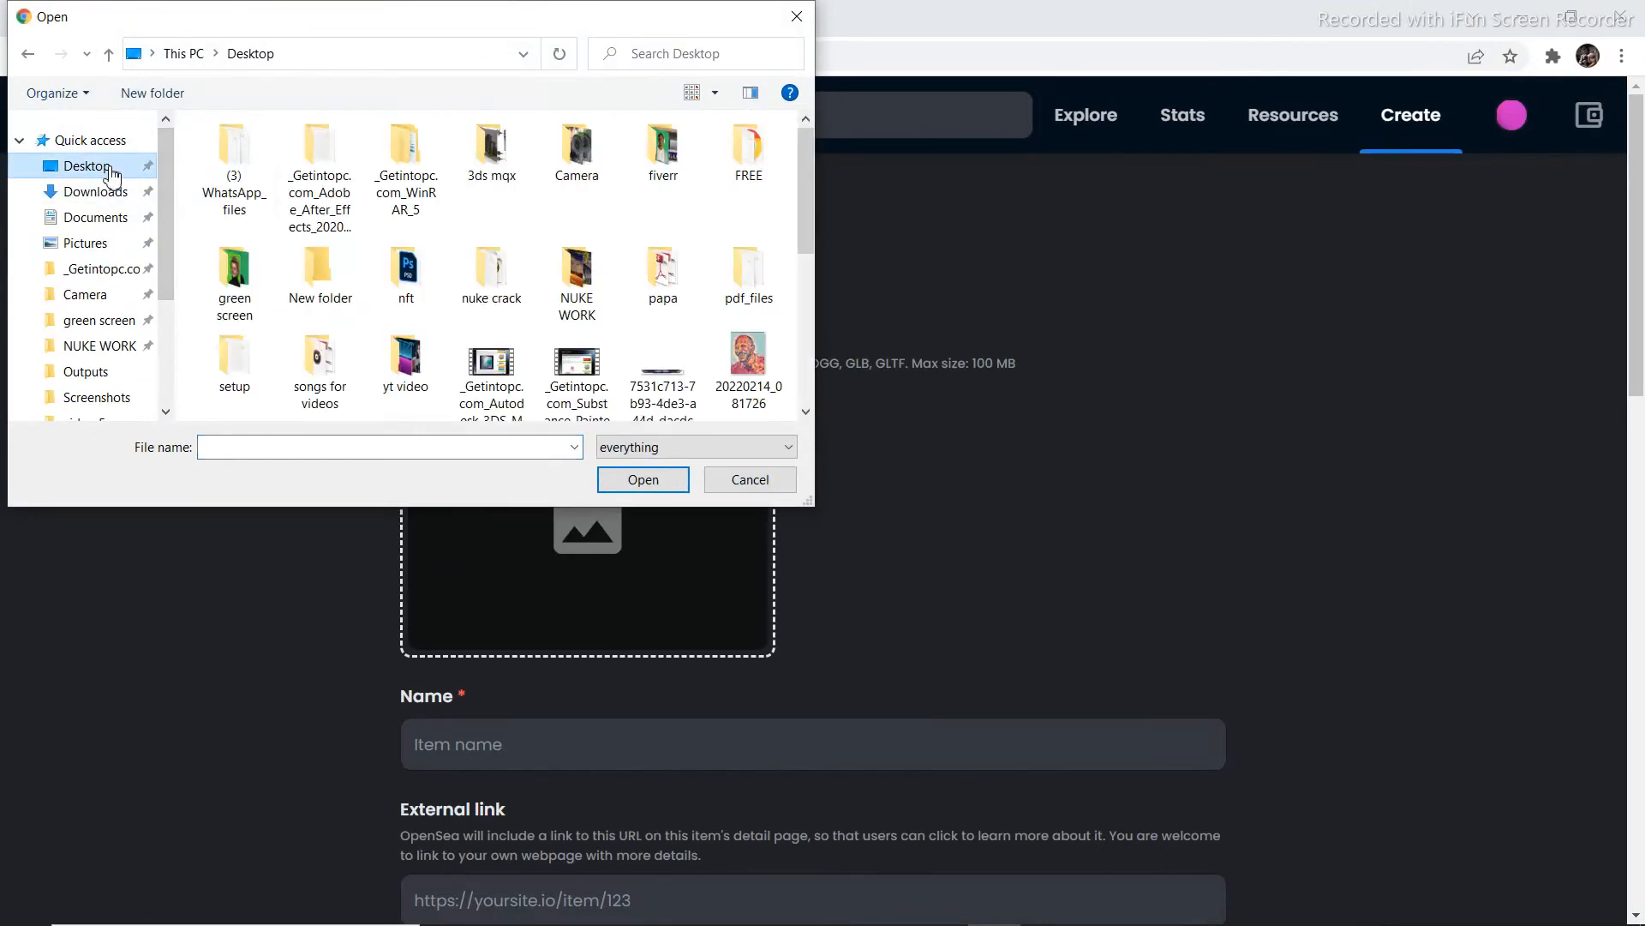
scroll(796, 295, "down", 1)
double_click(754, 341)
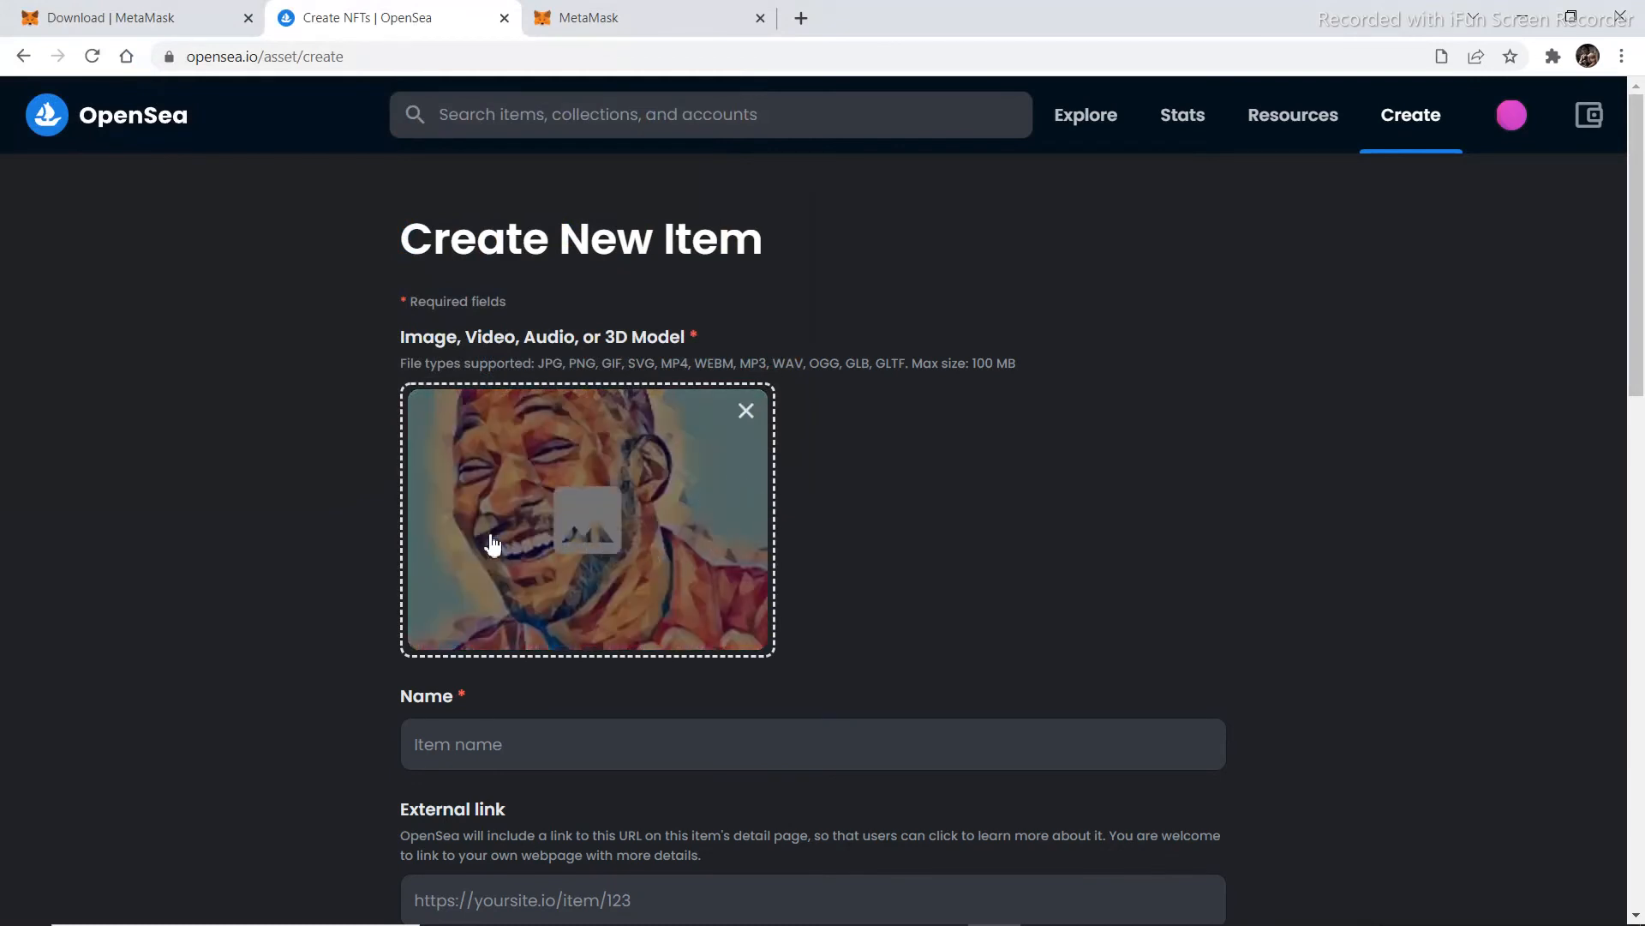
Name the item "the smiling guy" and enter the same text as its description
left_click(565, 749)
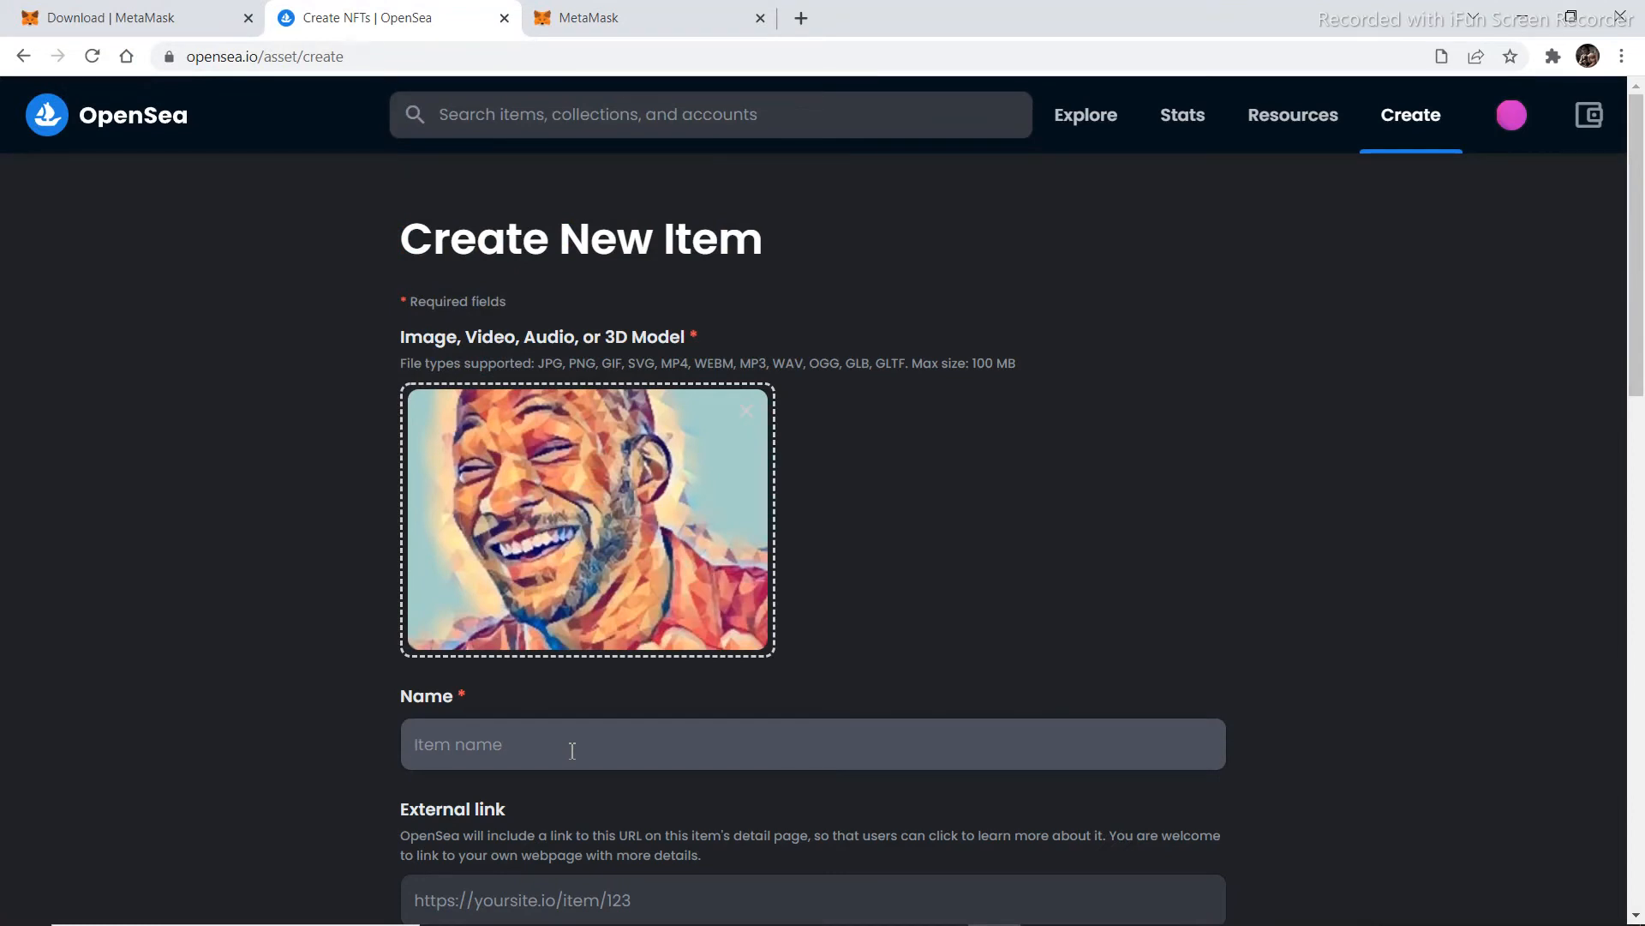
type("the smiling guy")
scroll(611, 408, "down", 5)
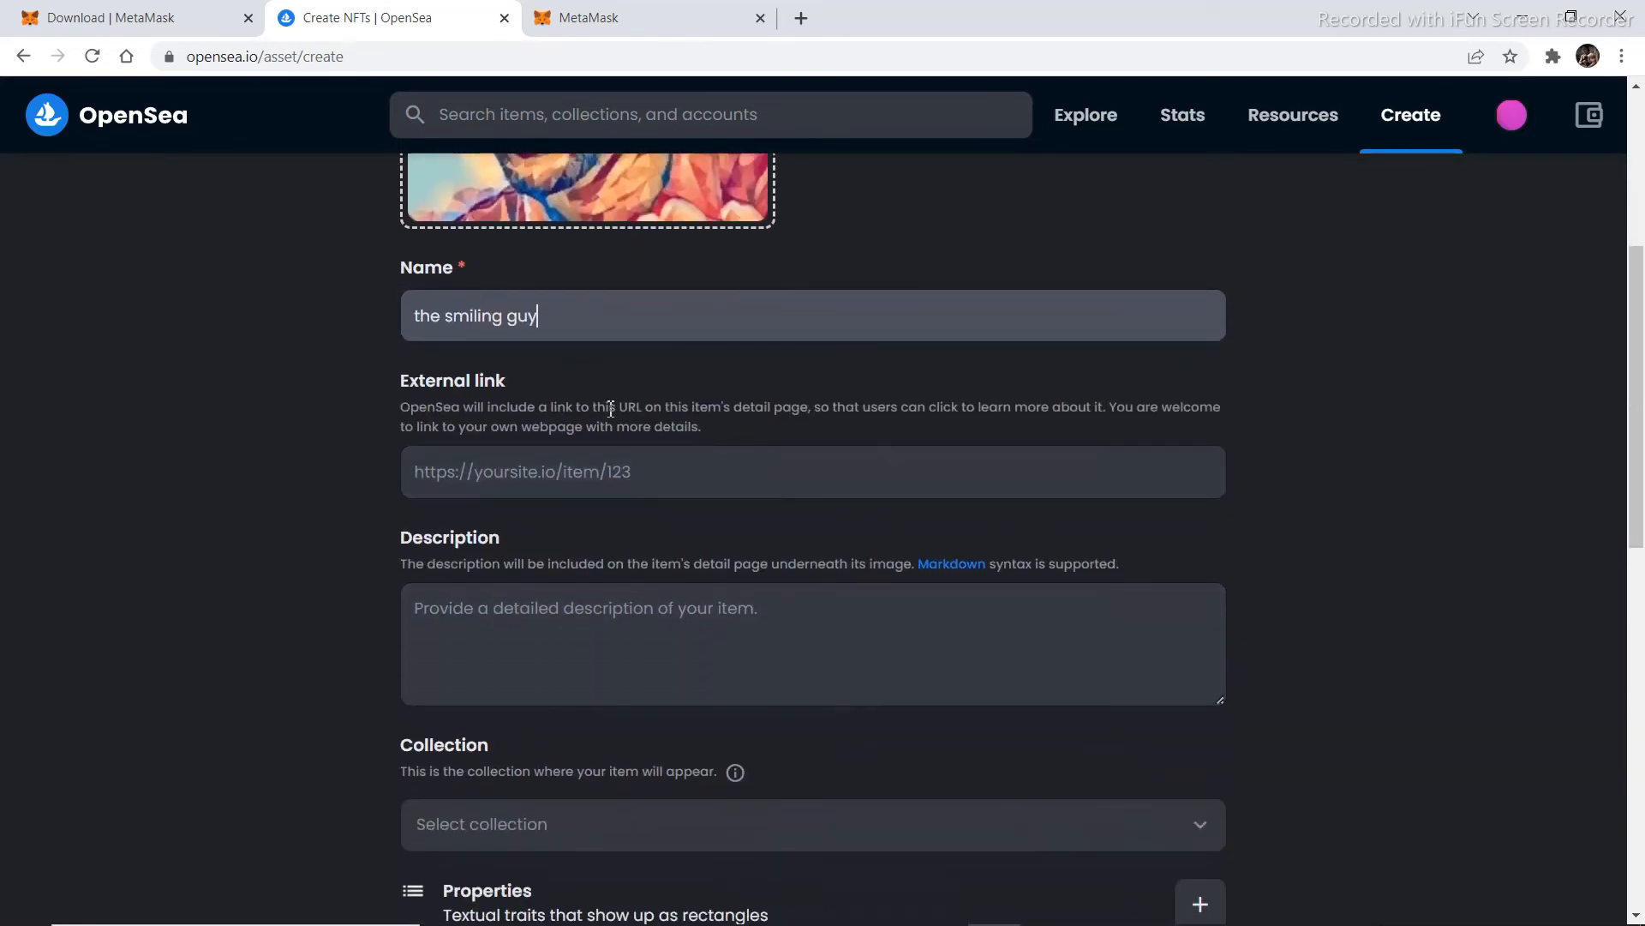
left_click(479, 627)
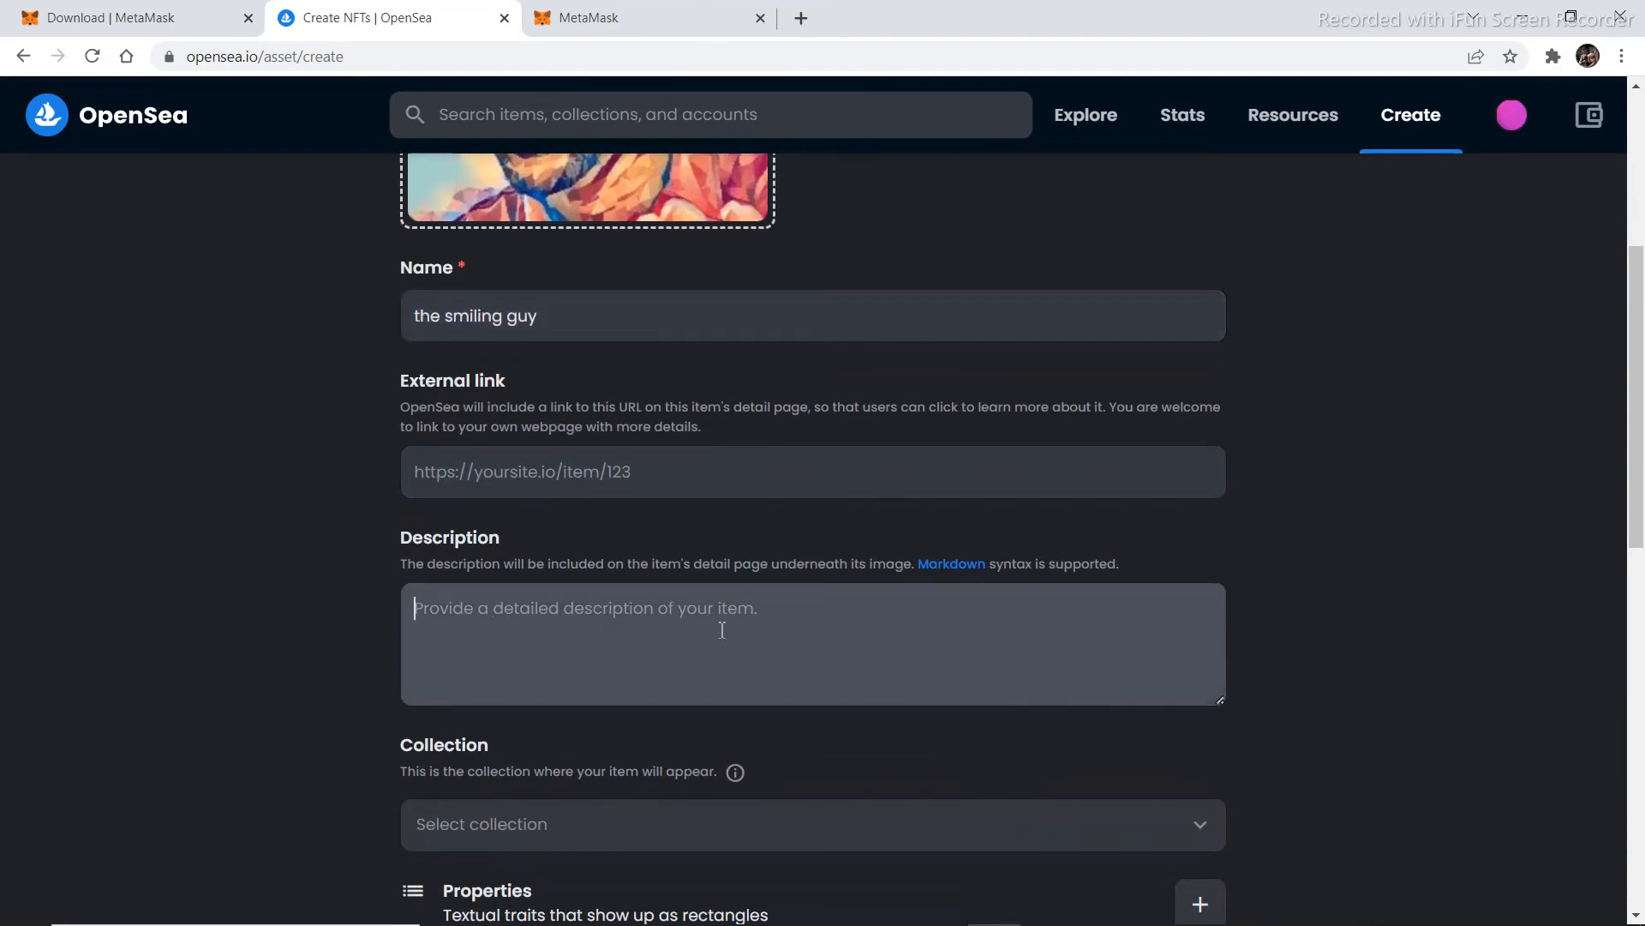
type("th")
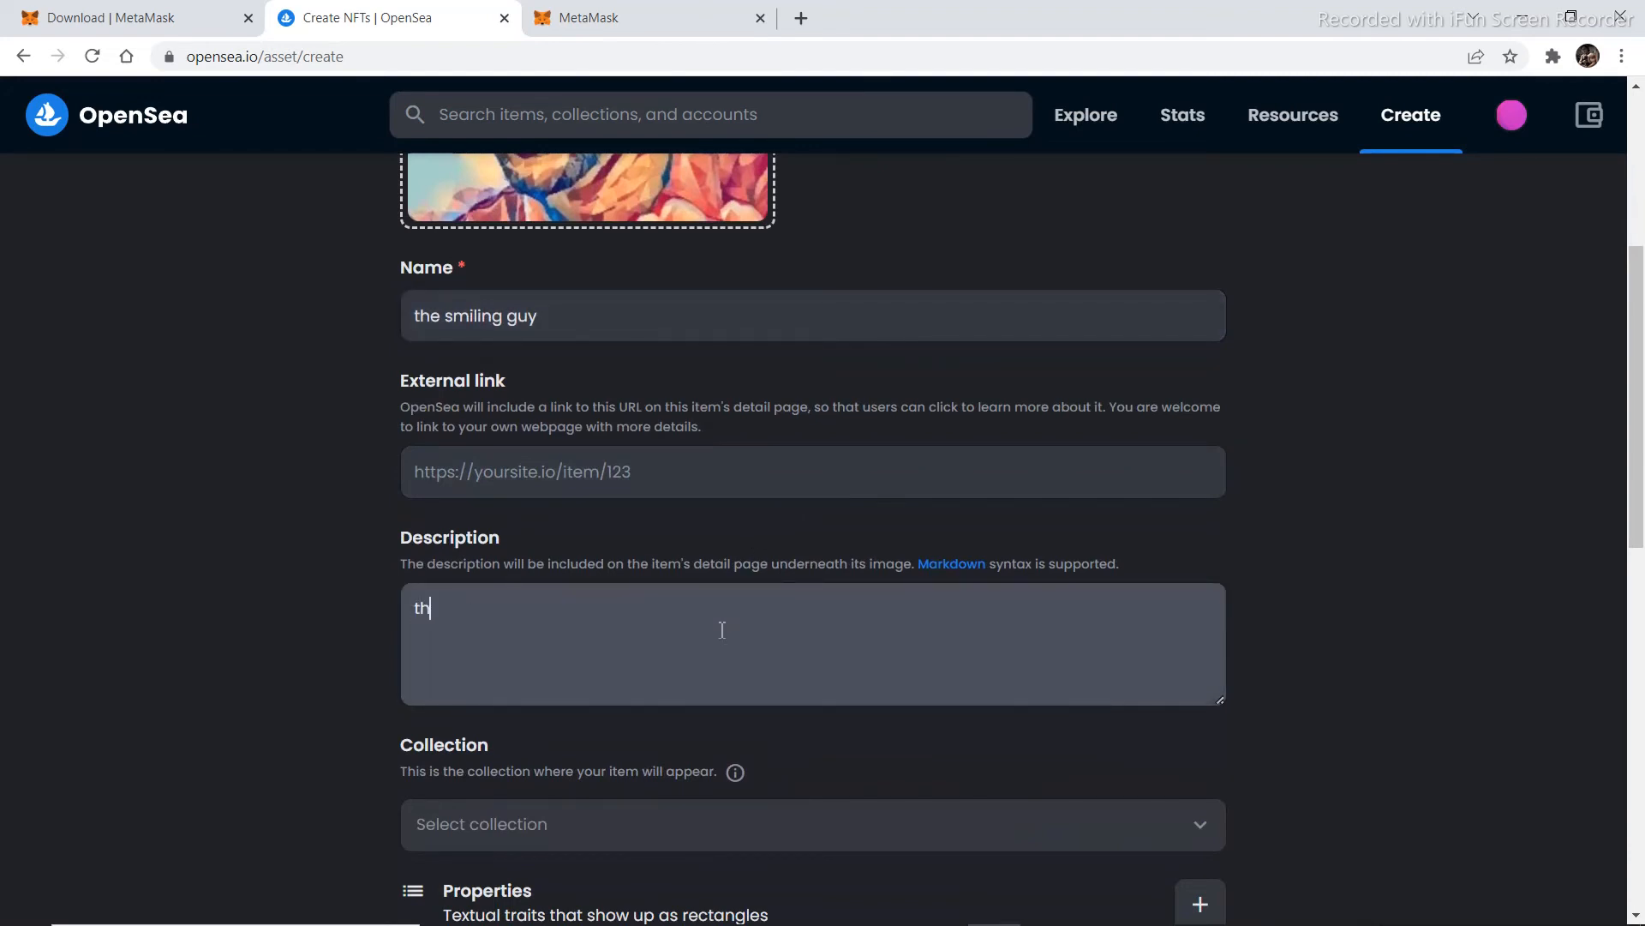
type("e smiling guy")
Review the remaining item settings and change the item's blockchain to Polygon
scroll(680, 693, "down", 3)
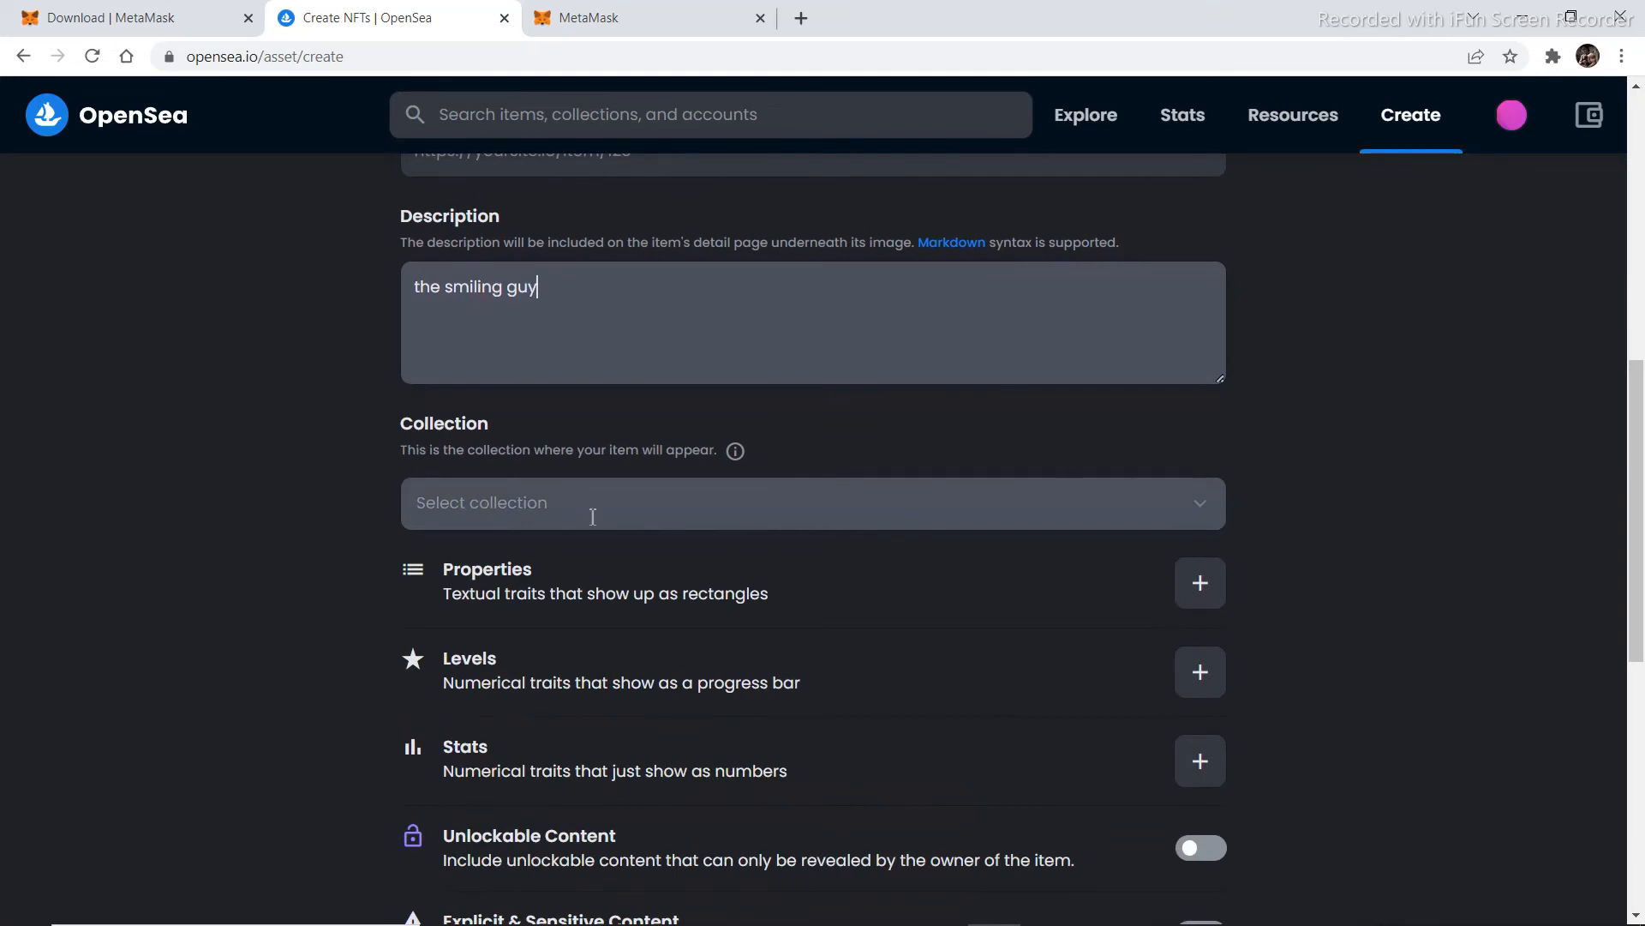
scroll(592, 516, "down", 1)
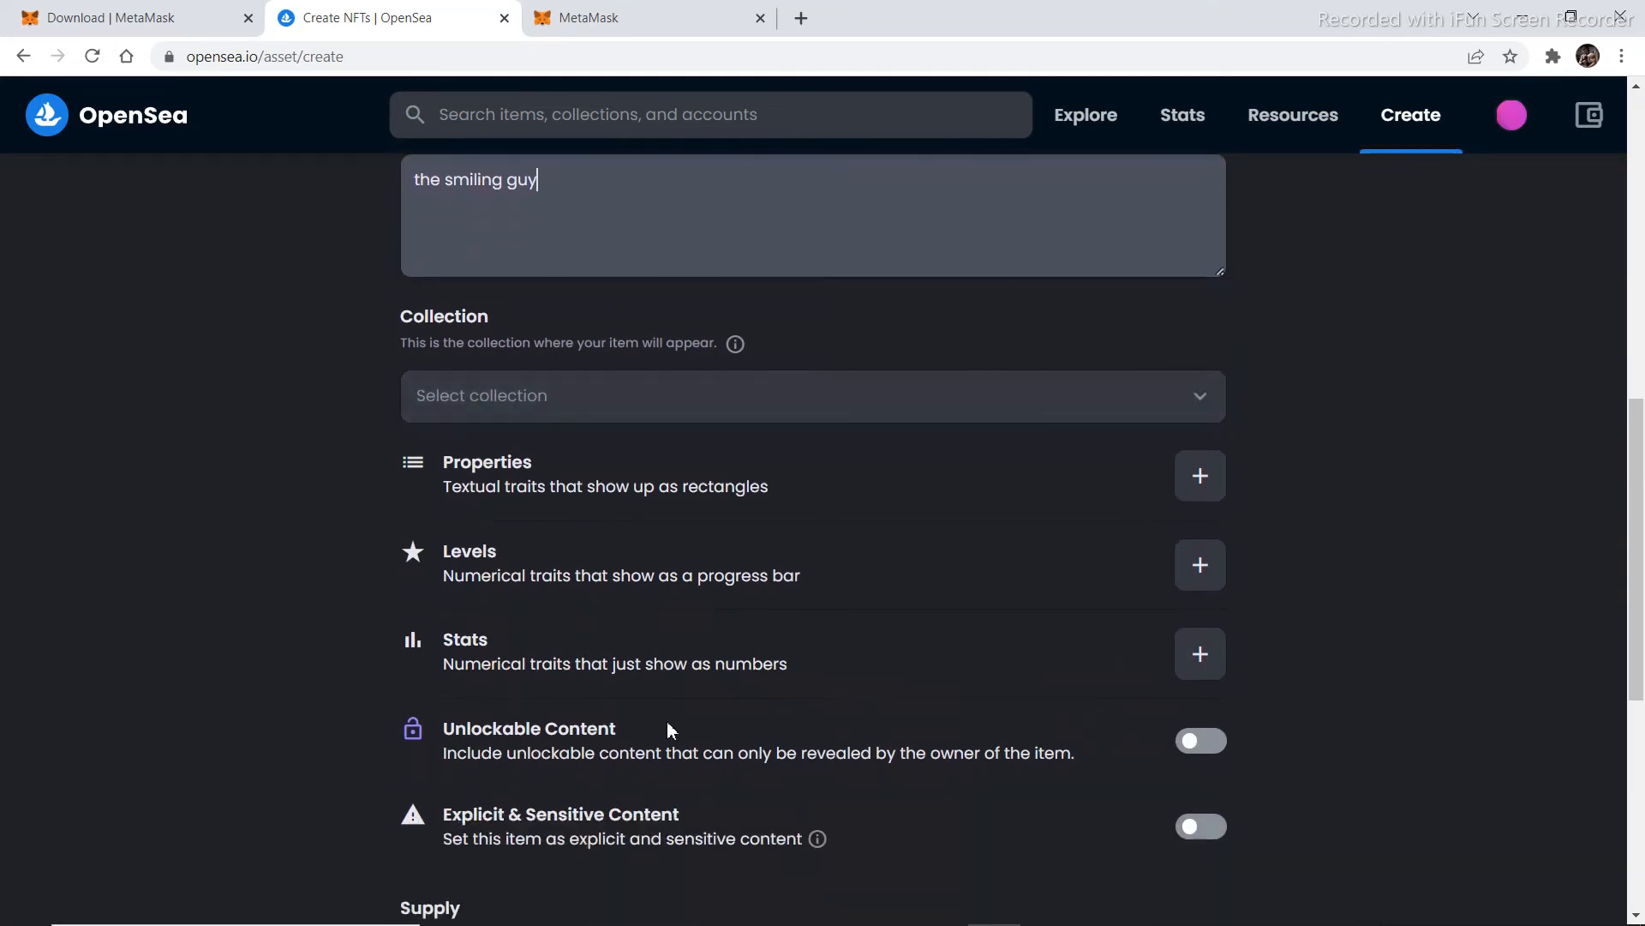
scroll(891, 634, "up", 6)
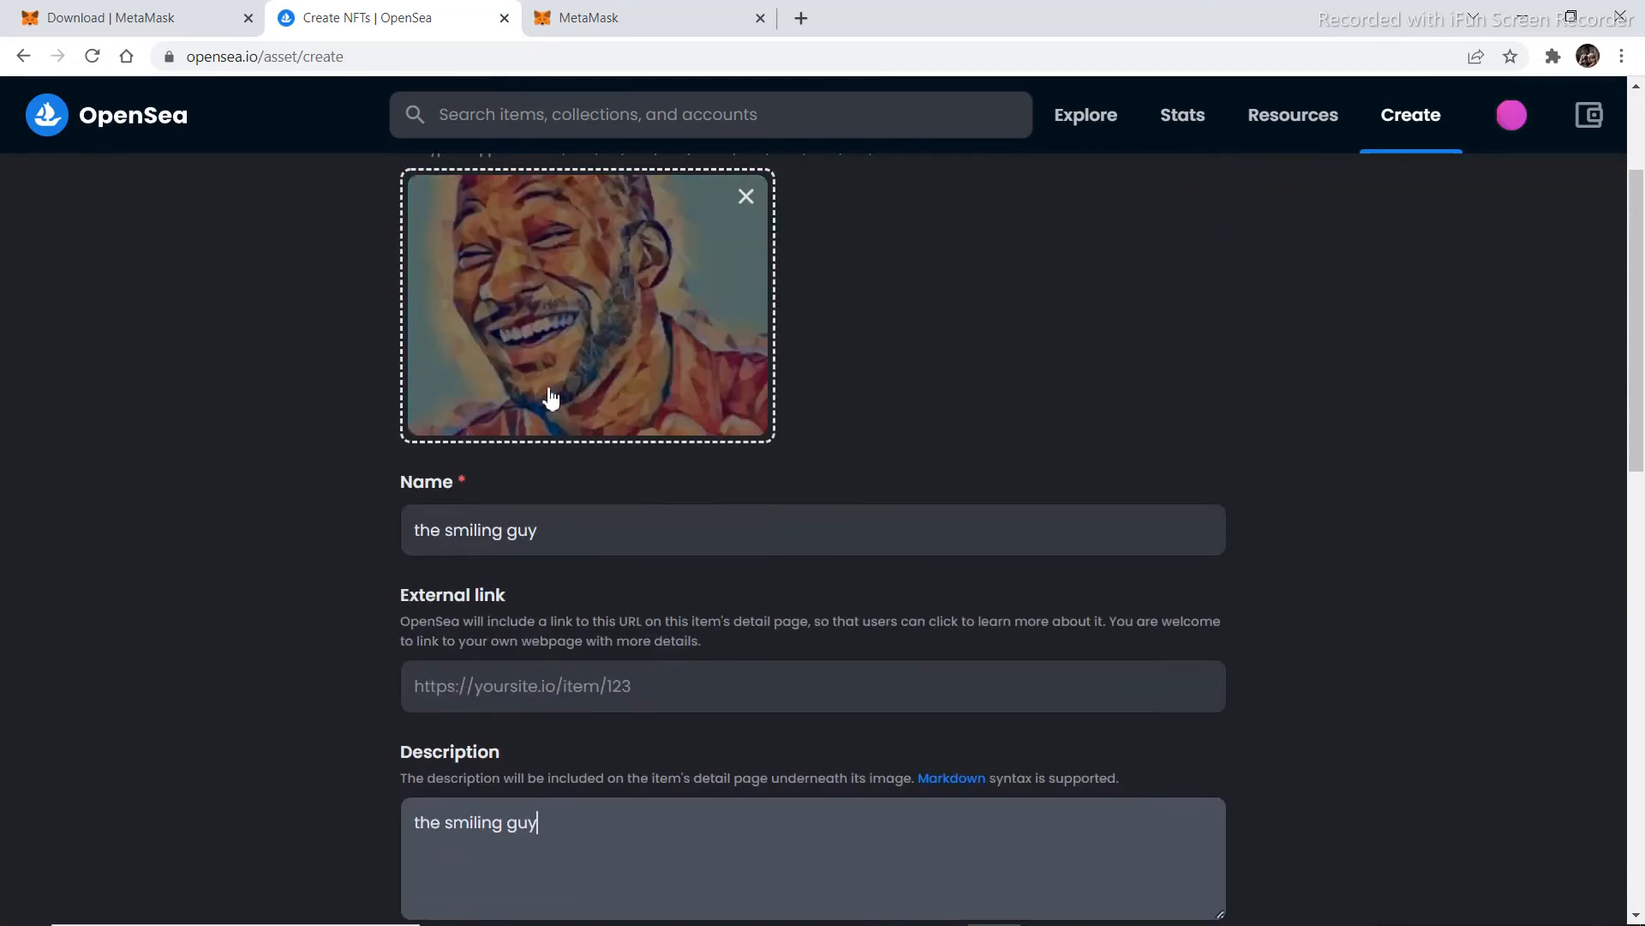
scroll(791, 590, "down", 10)
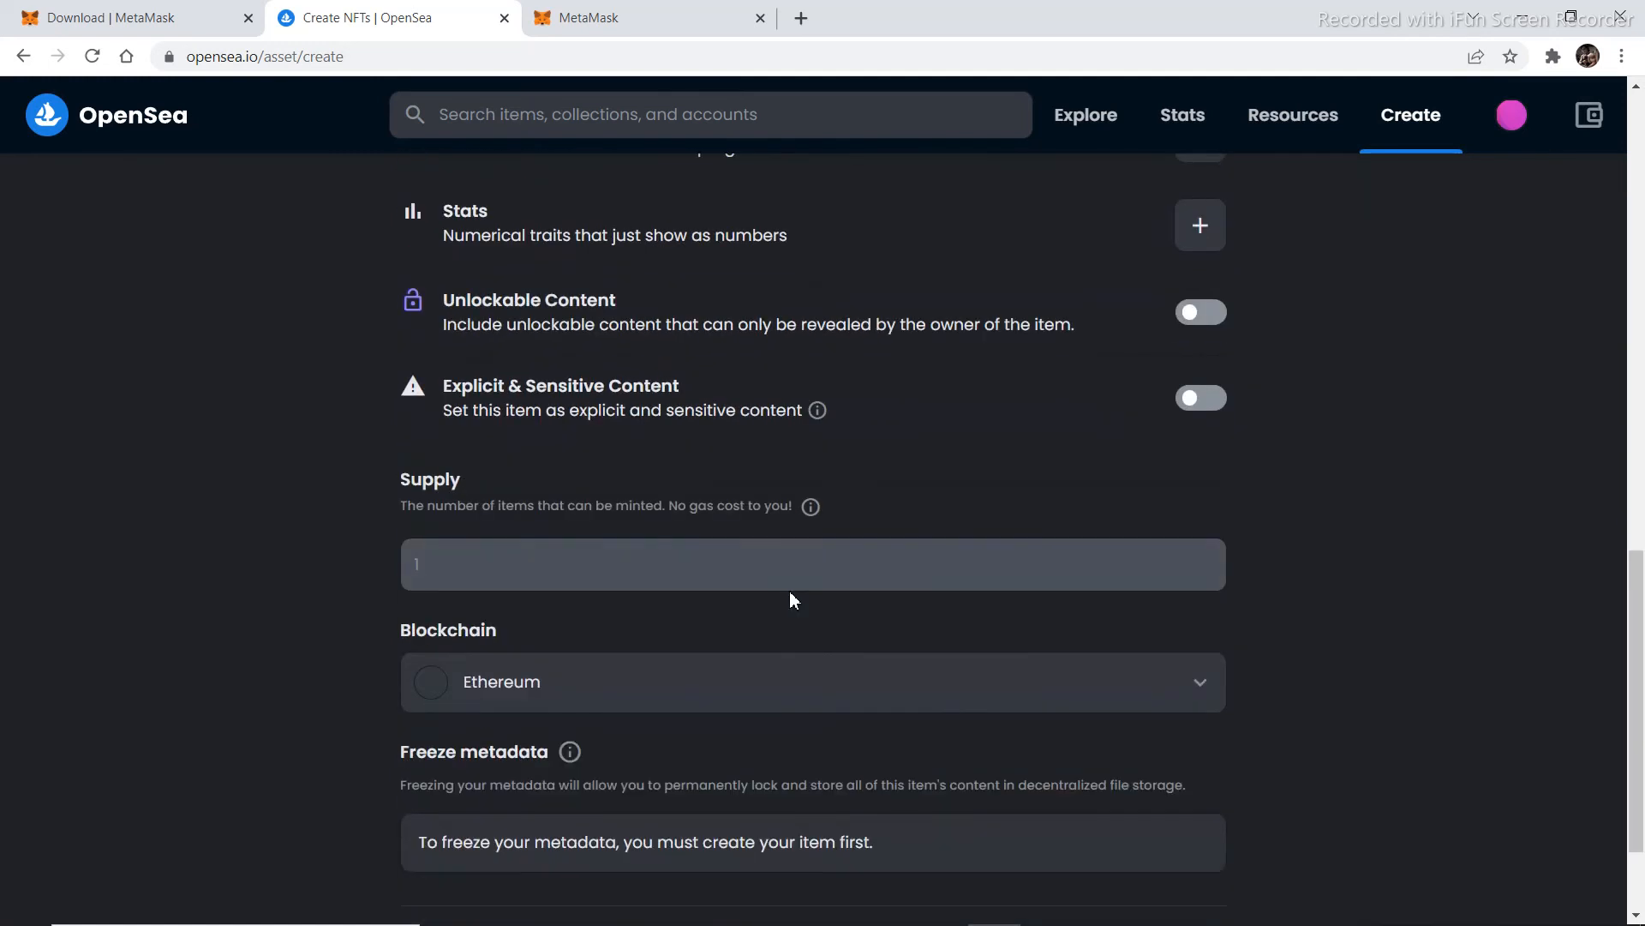
scroll(790, 591, "down", 1)
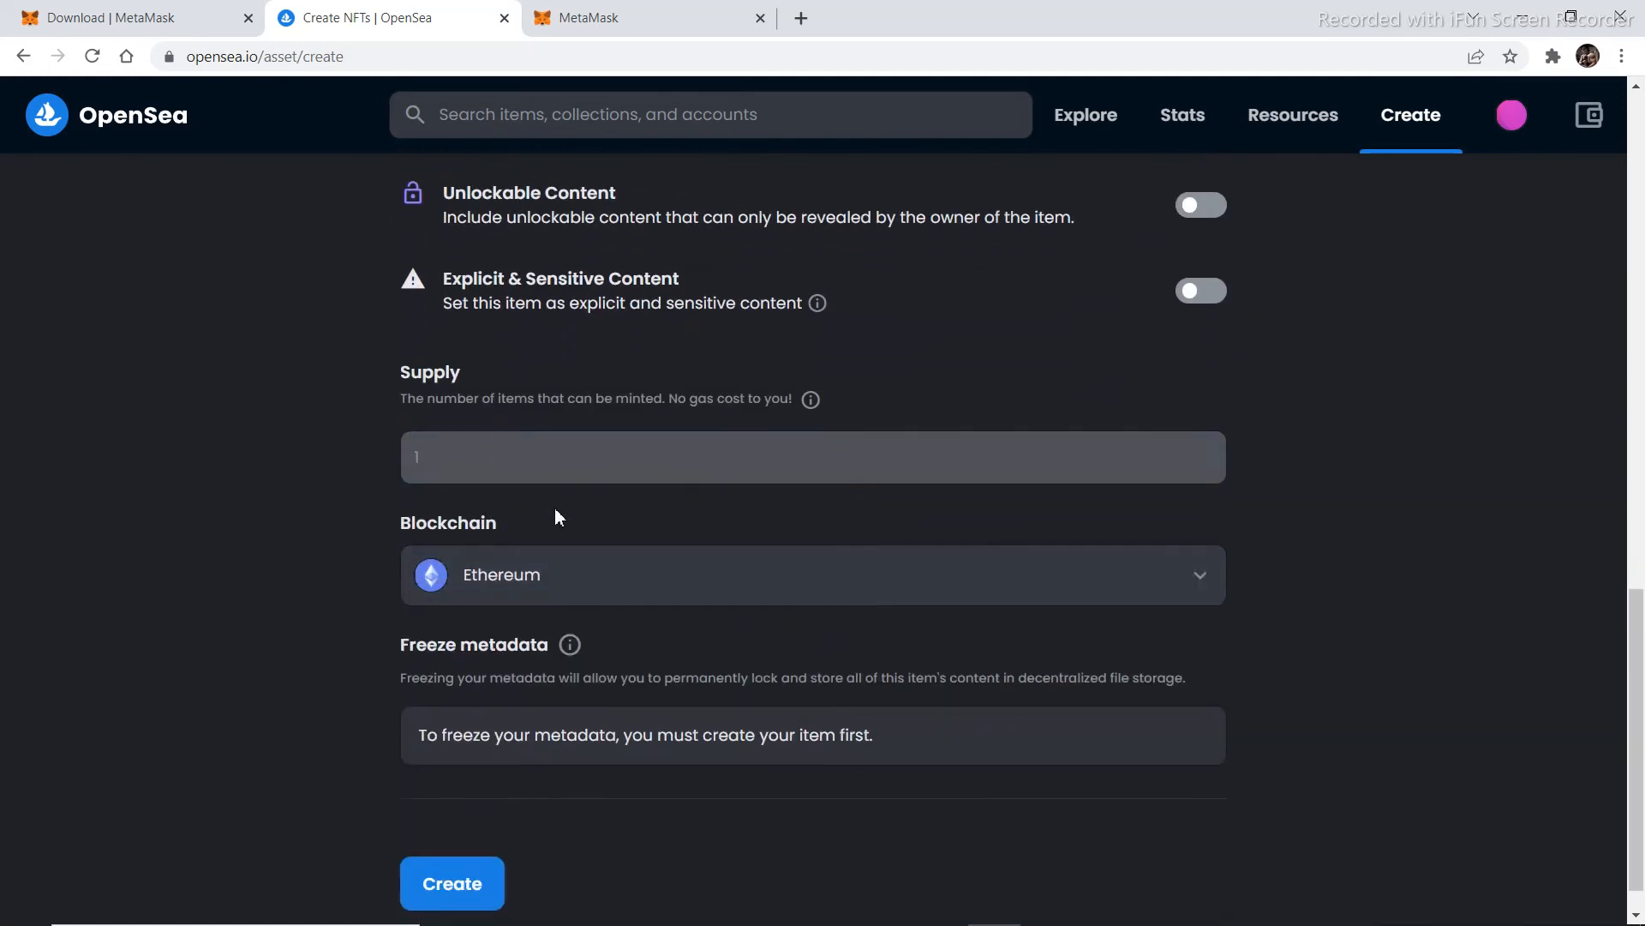
left_click(645, 587)
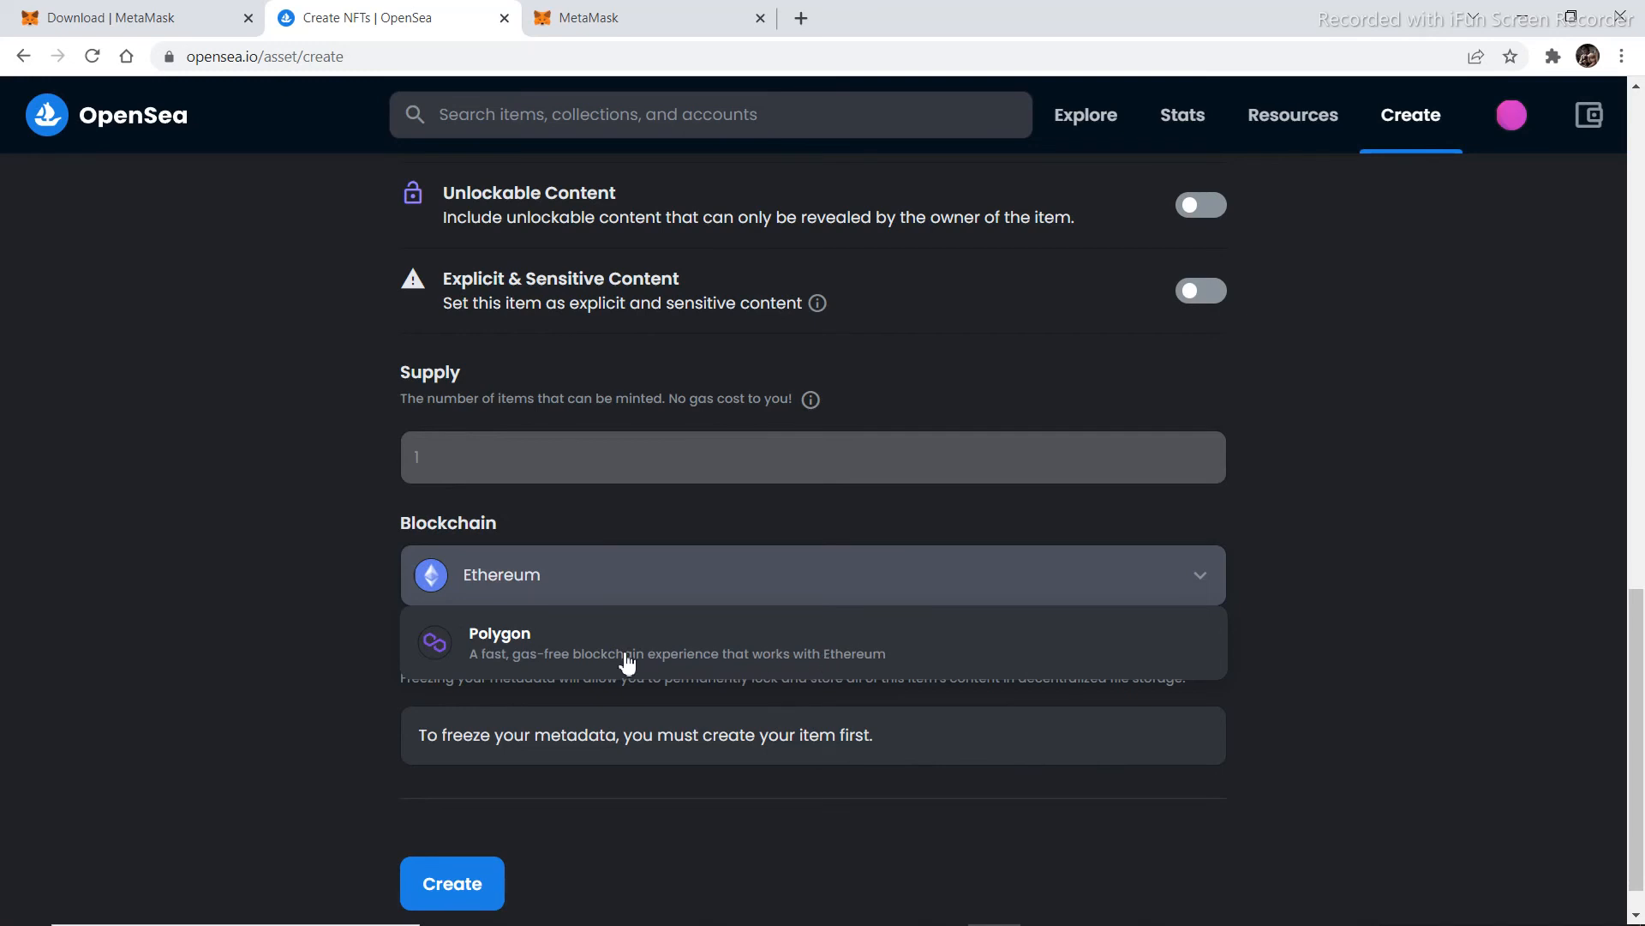
left_click(541, 660)
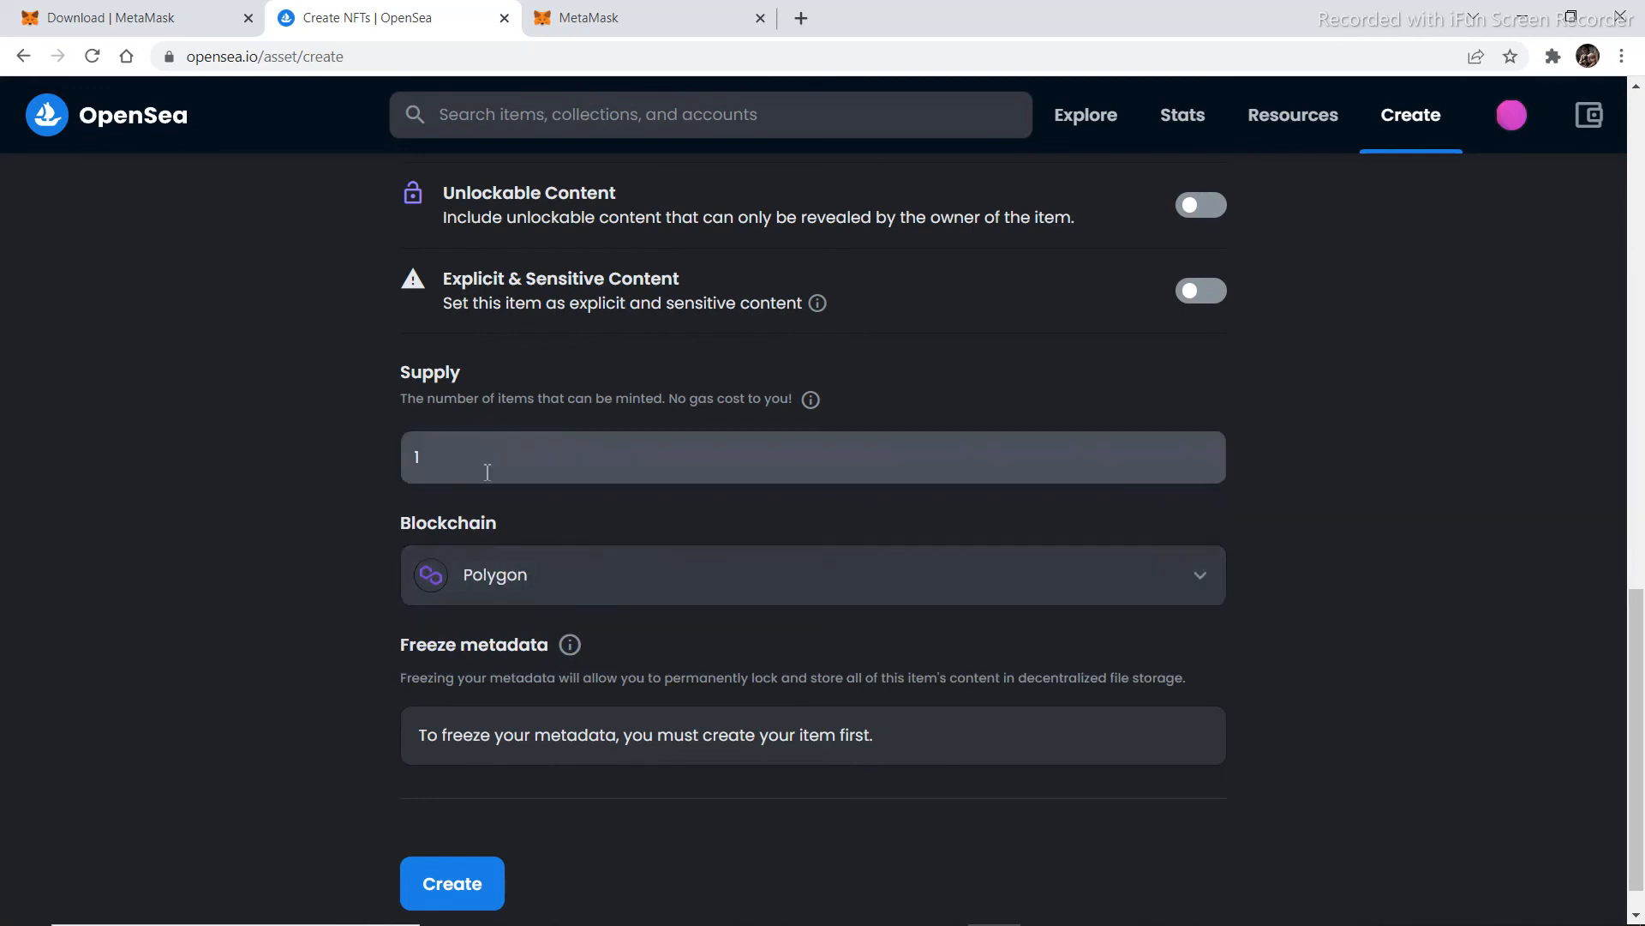
Create the NFT with the entered details and close the creation confirmation
scroll(514, 866, "down", 1)
left_click(490, 844)
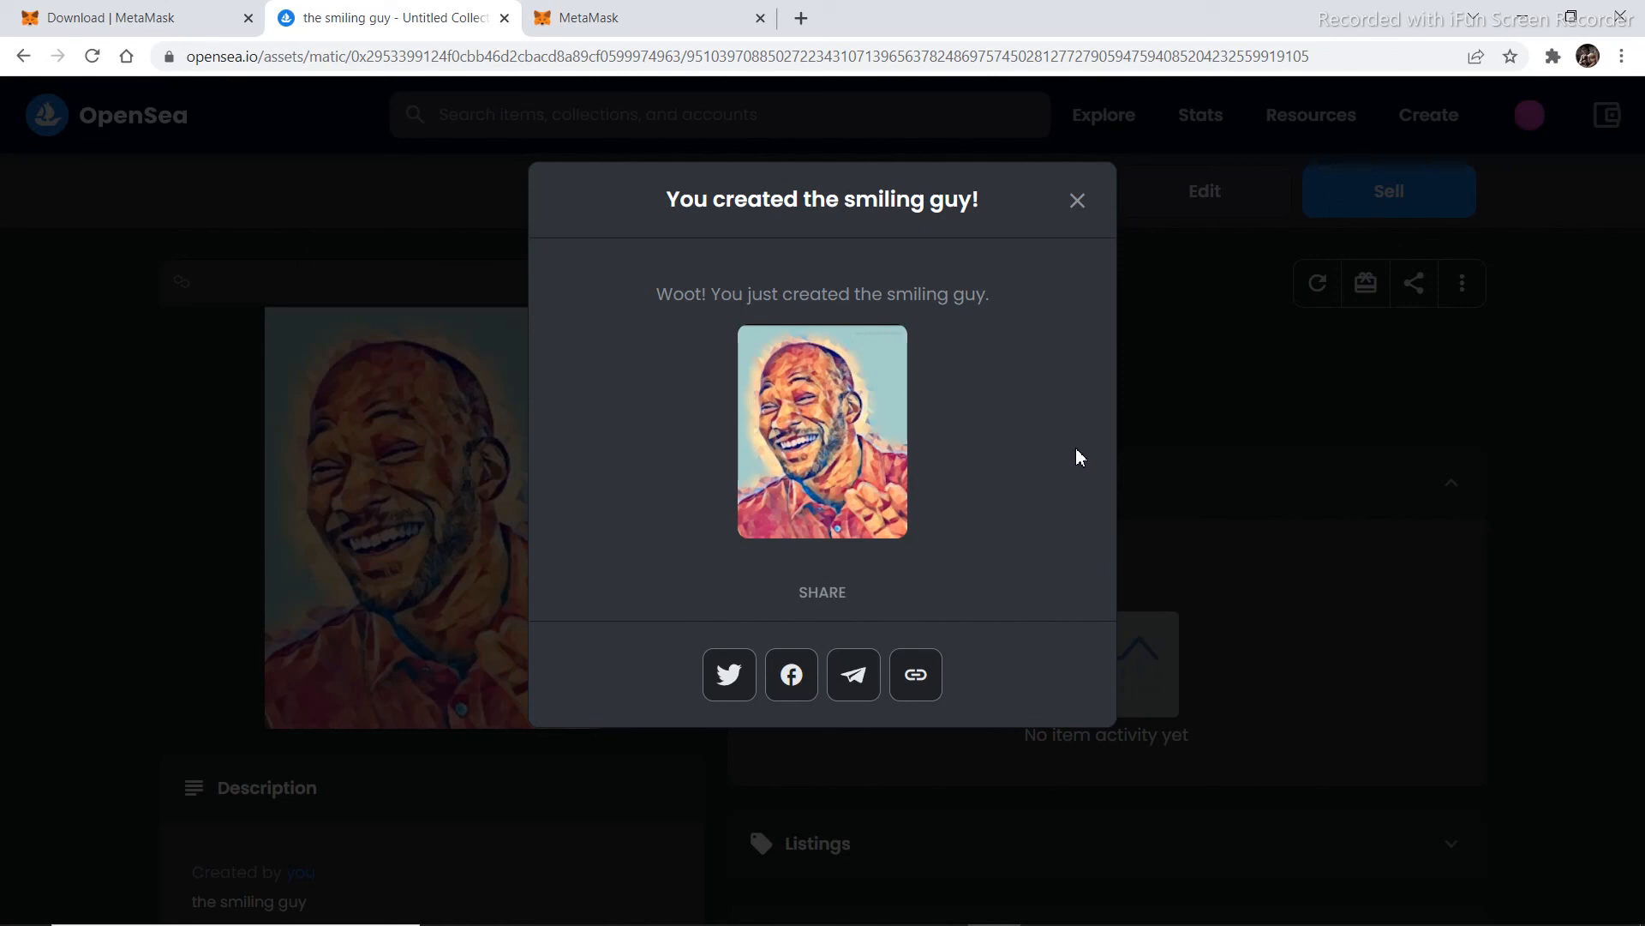
left_click(1078, 202)
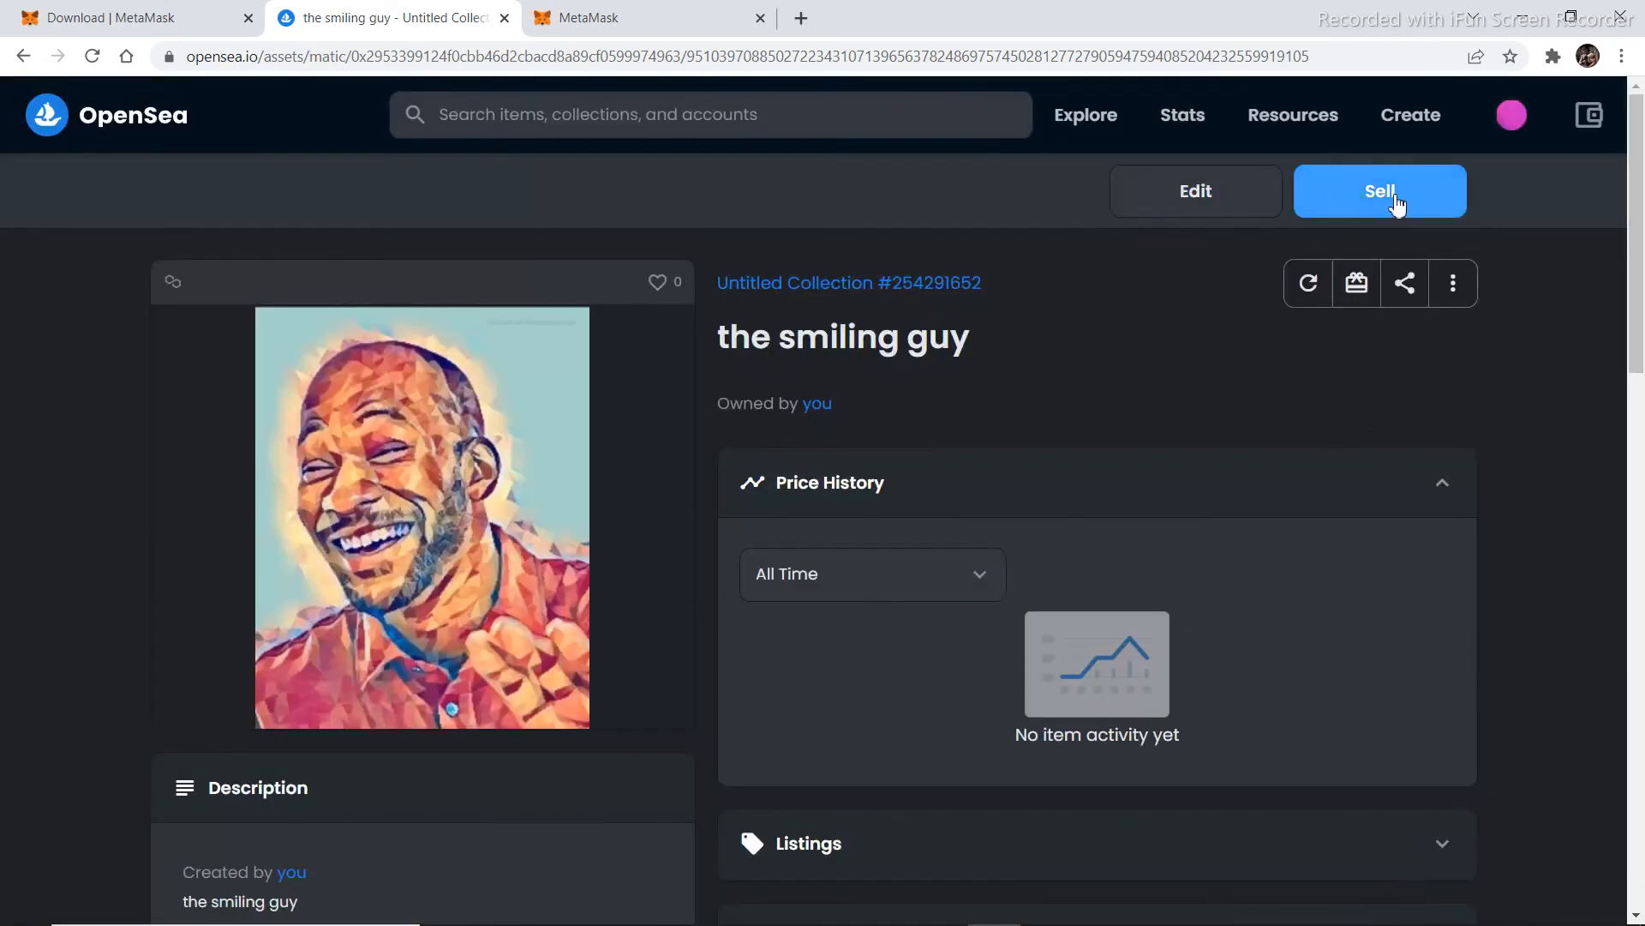
Look over the new item's page, then open the account profile and view its collected items
scroll(1128, 548, "down", 3)
scroll(1128, 583, "up", 3)
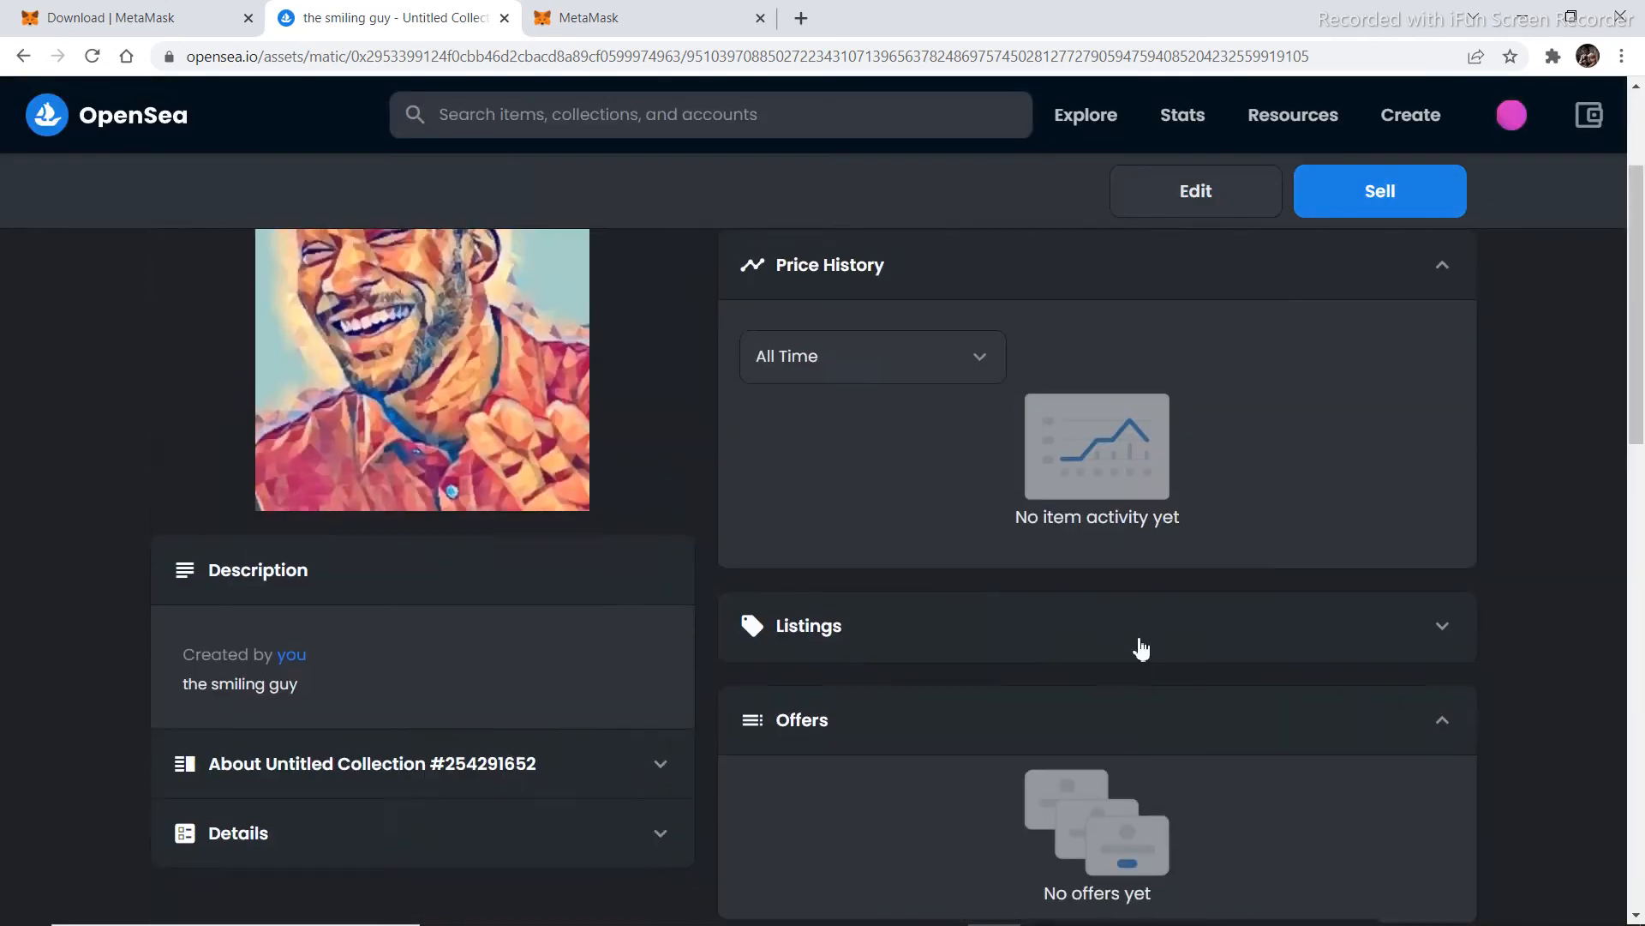
mouse_move(1294, 116)
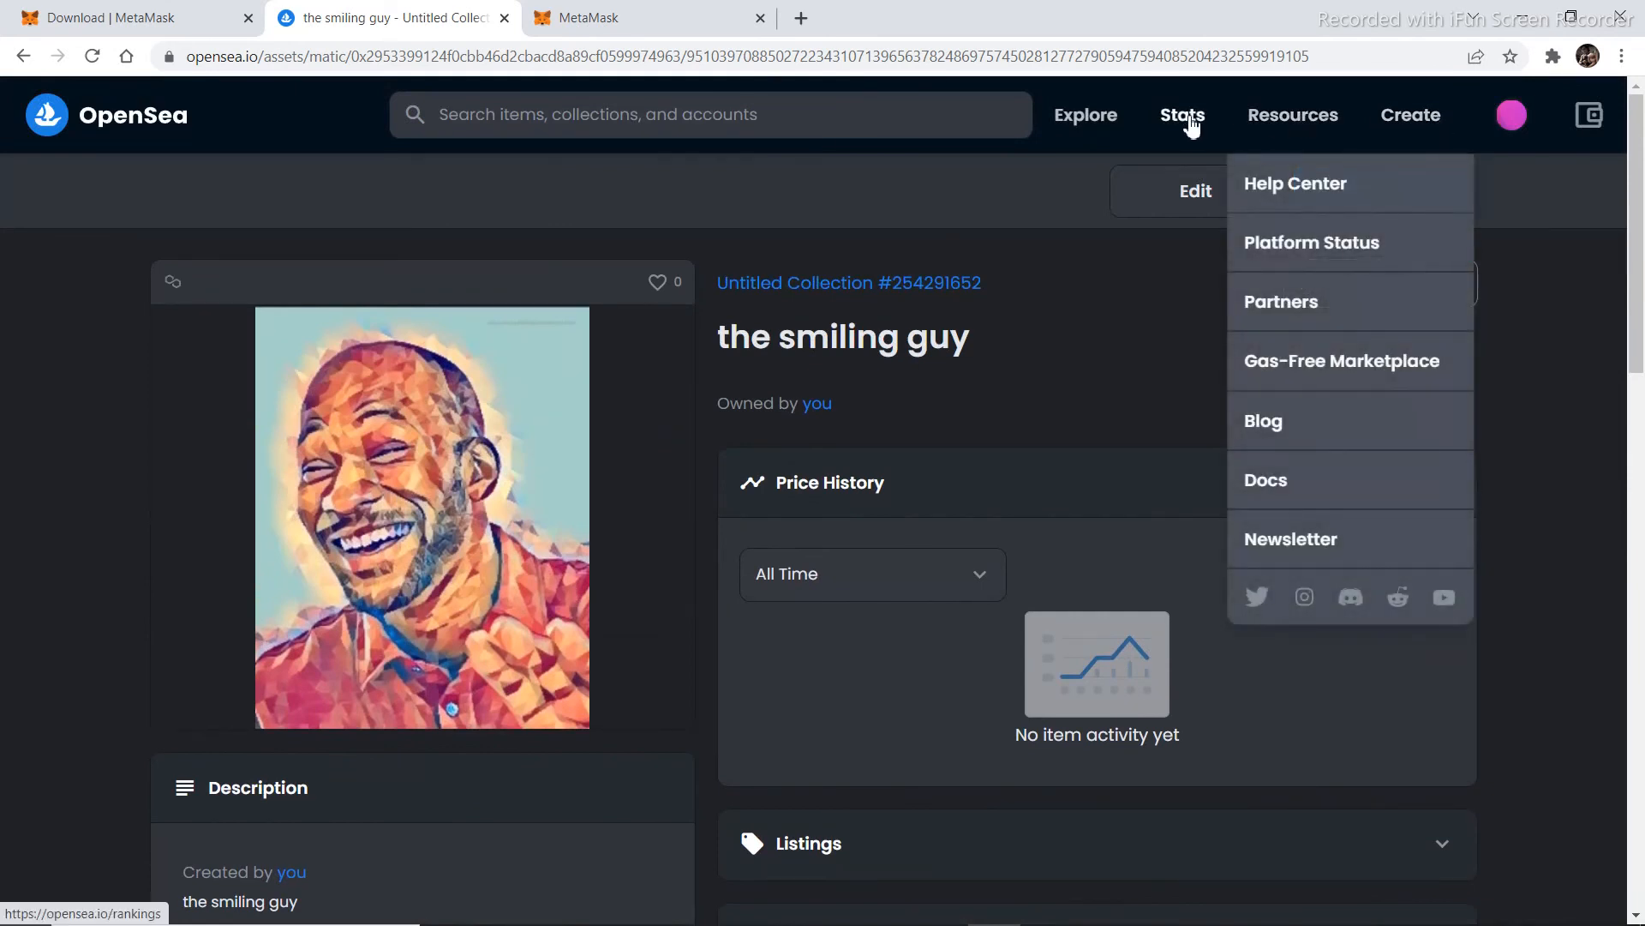
left_click(1533, 127)
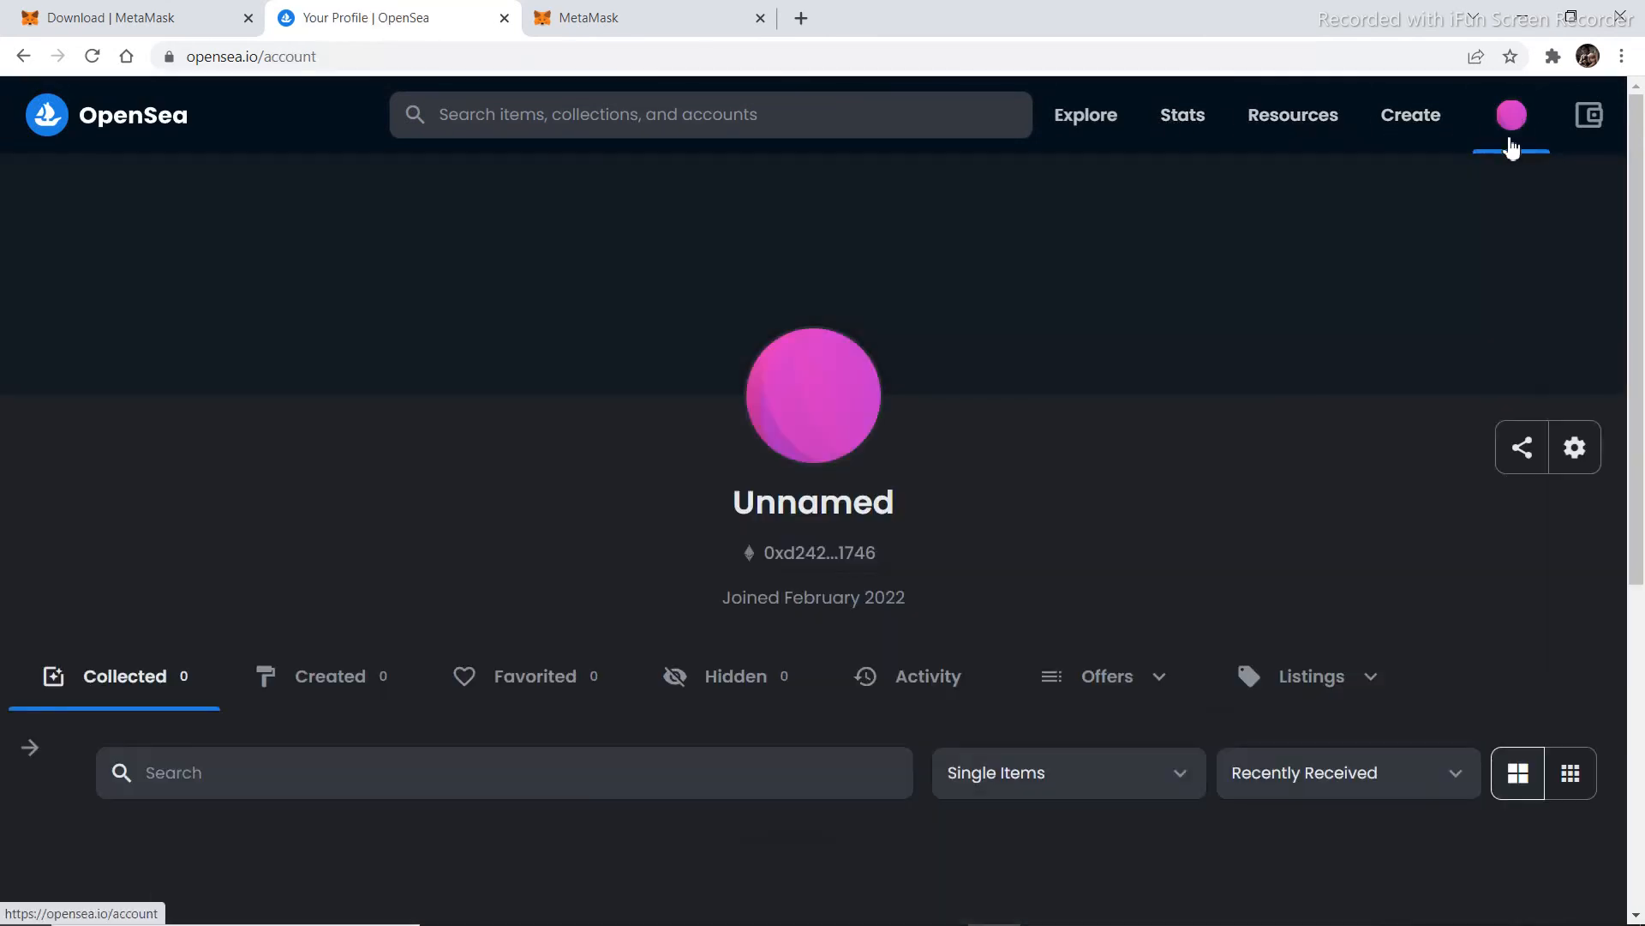
scroll(1068, 609, "down", 5)
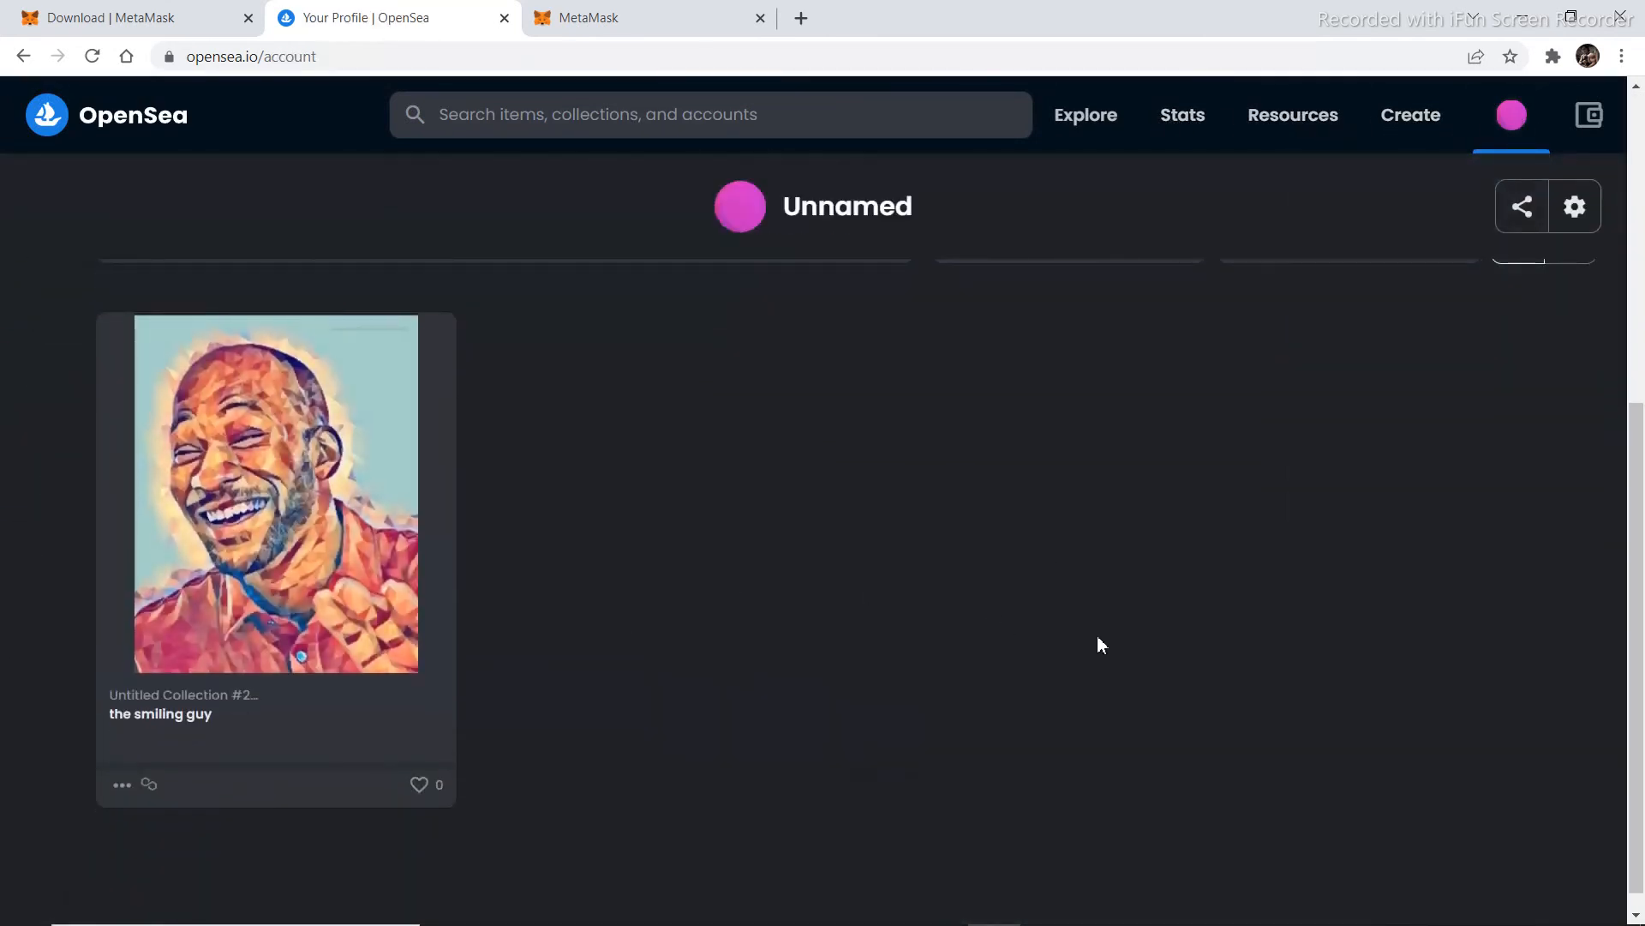